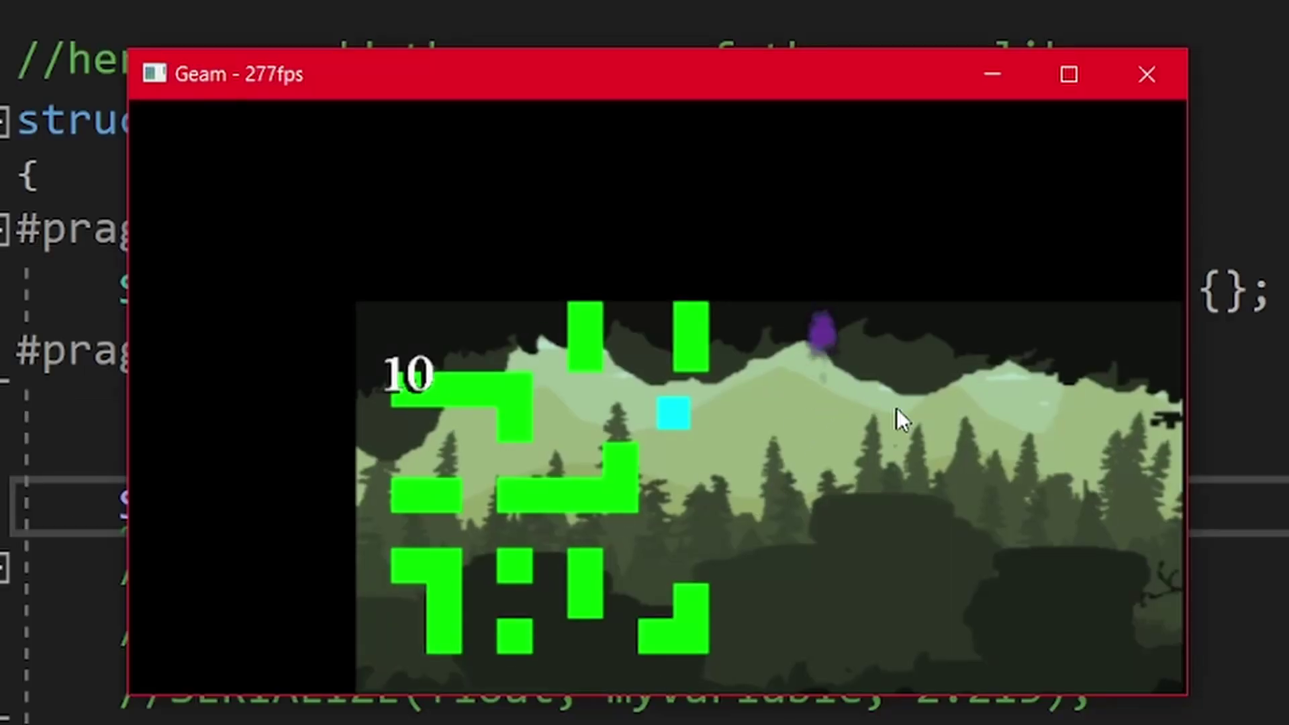
Step: In Geam's console, list help and vars, set test to 69, then close the console
key("alt+grave")
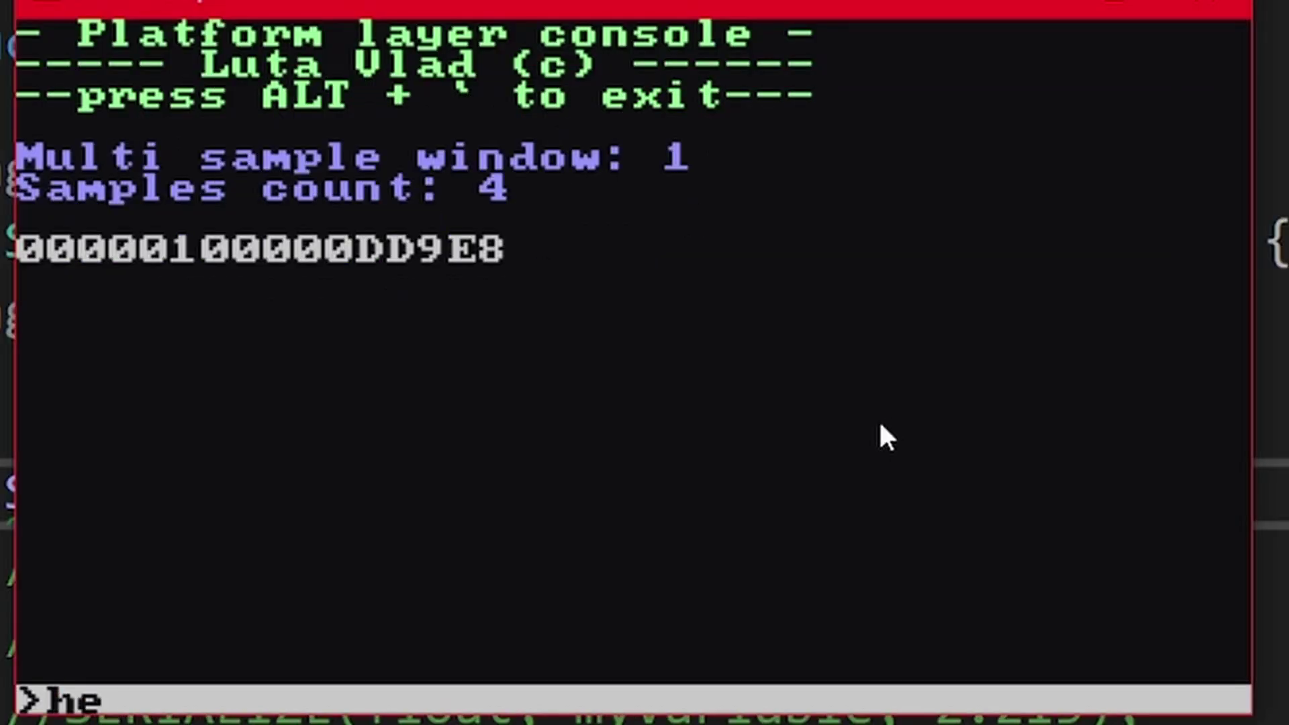
type("var")
key("Return")
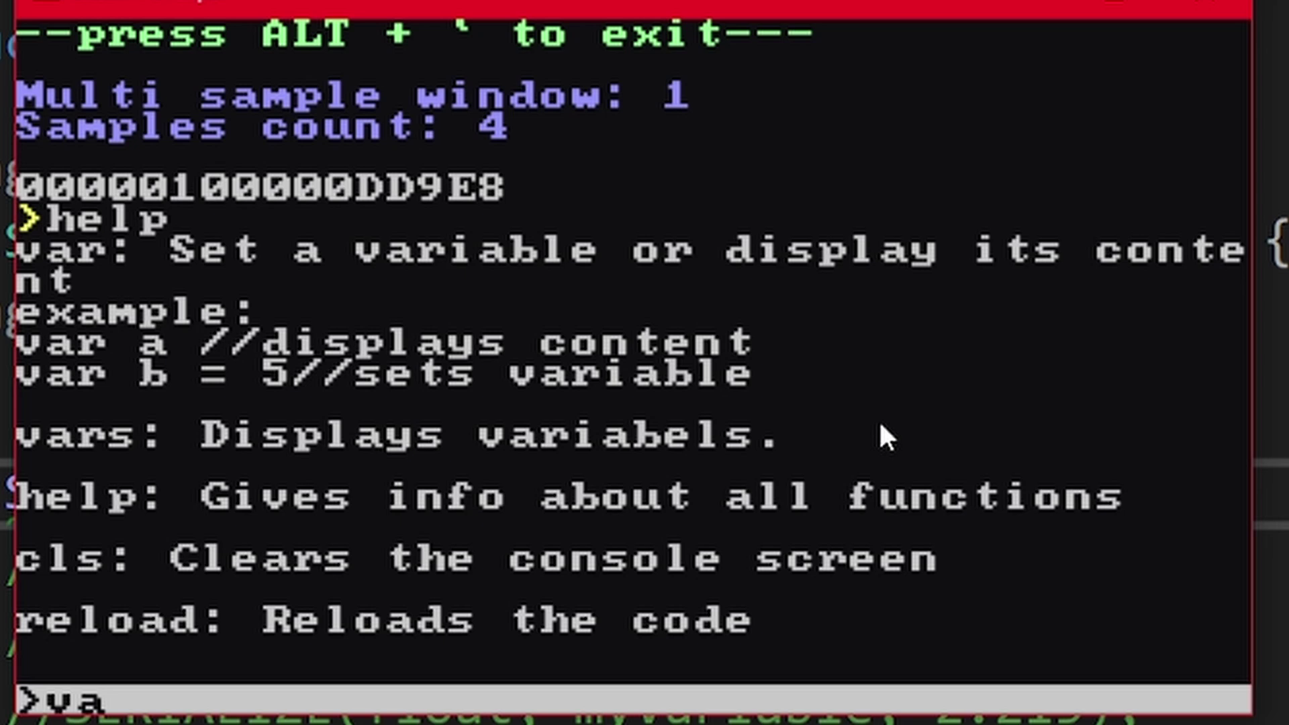
type("rs")
key("Return")
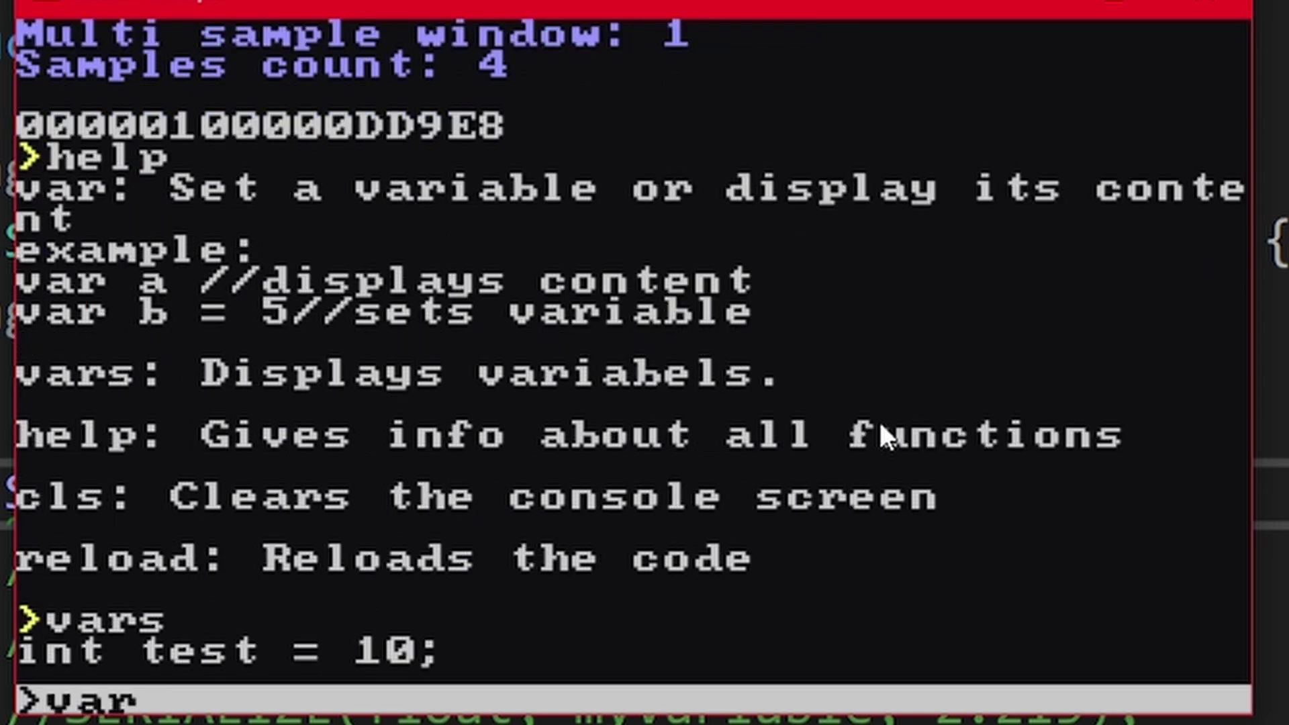
type(" test = 69")
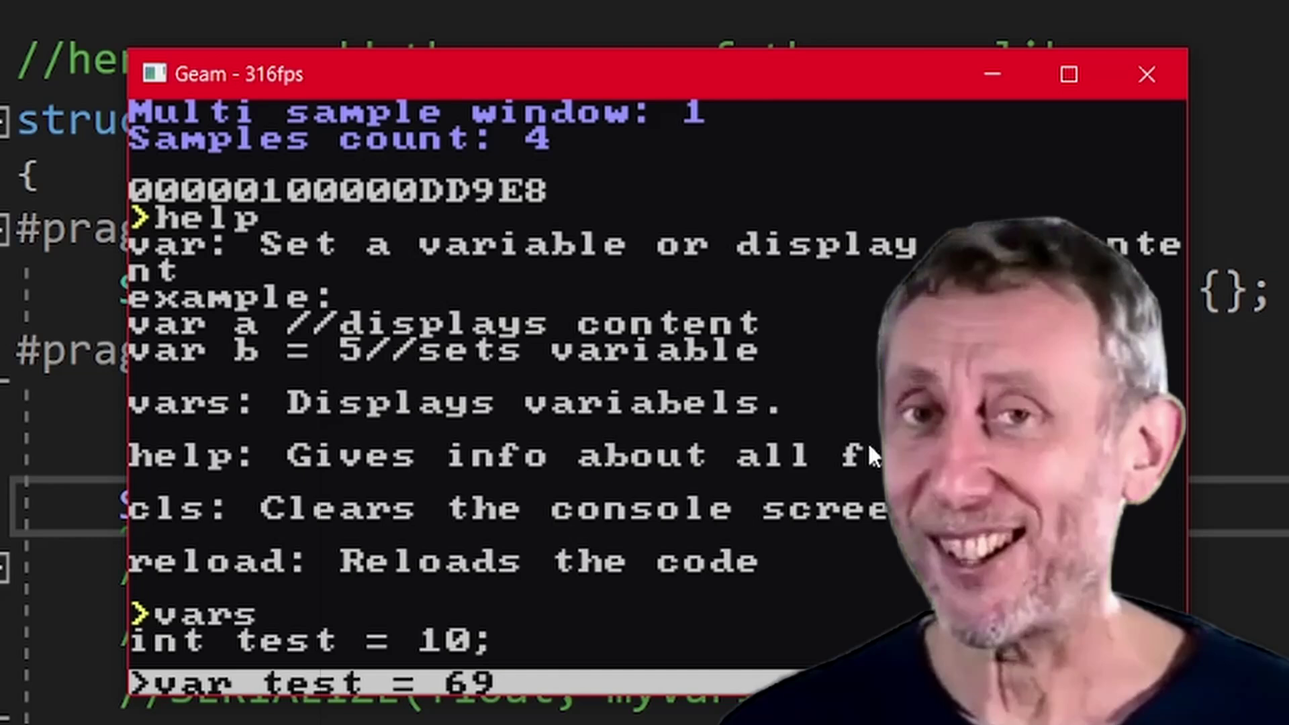
key("Return")
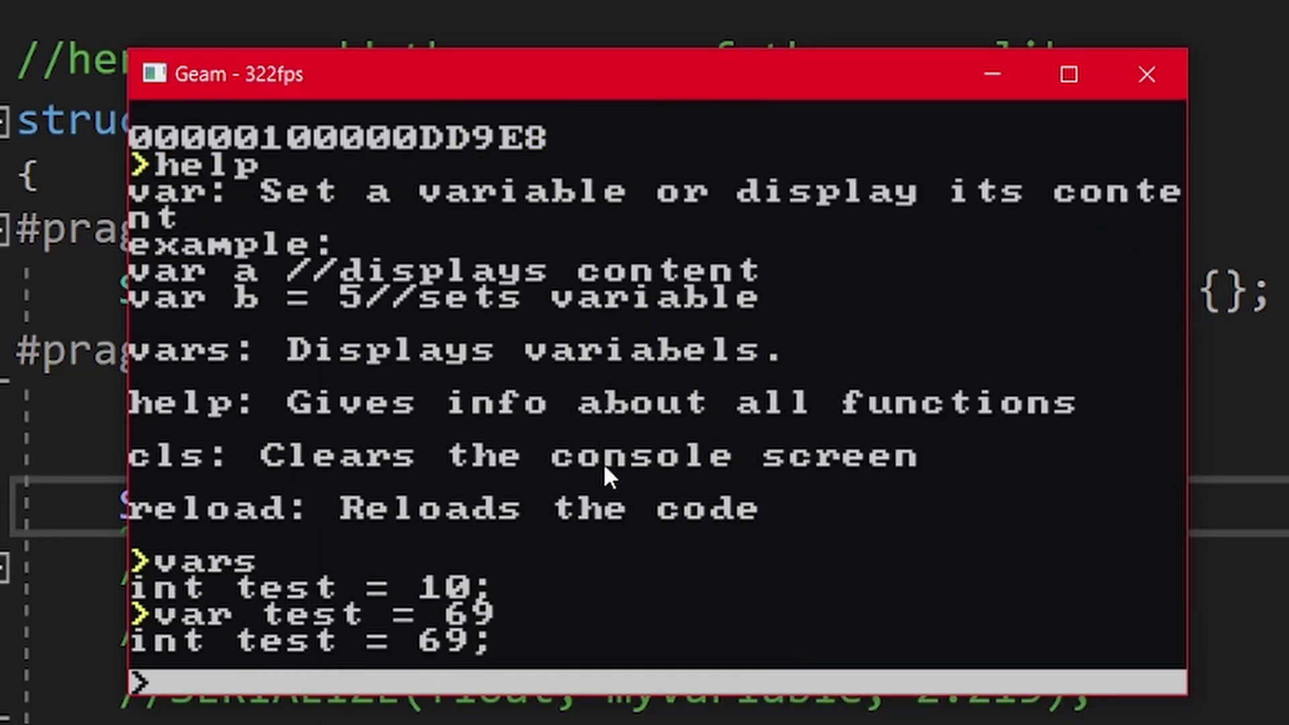
key("grave")
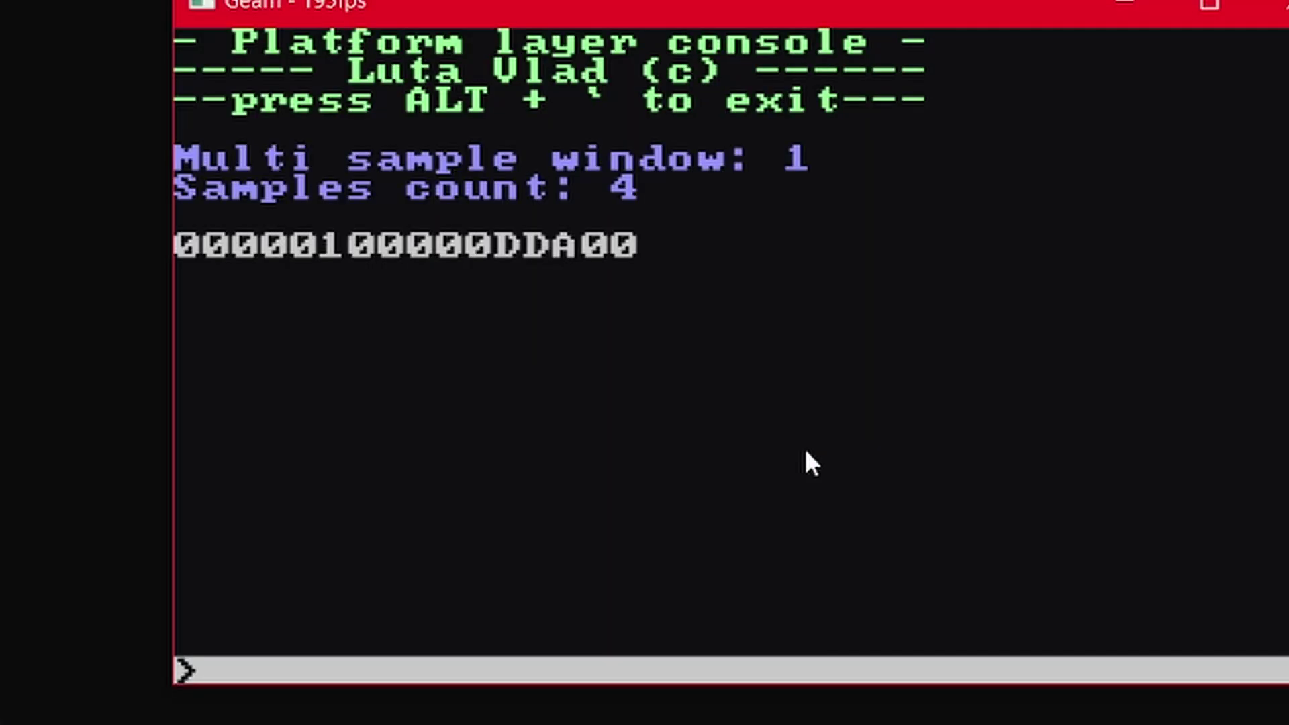
Step: Declare int test and float test2 in main, push both into variables, and print each
key("Return")
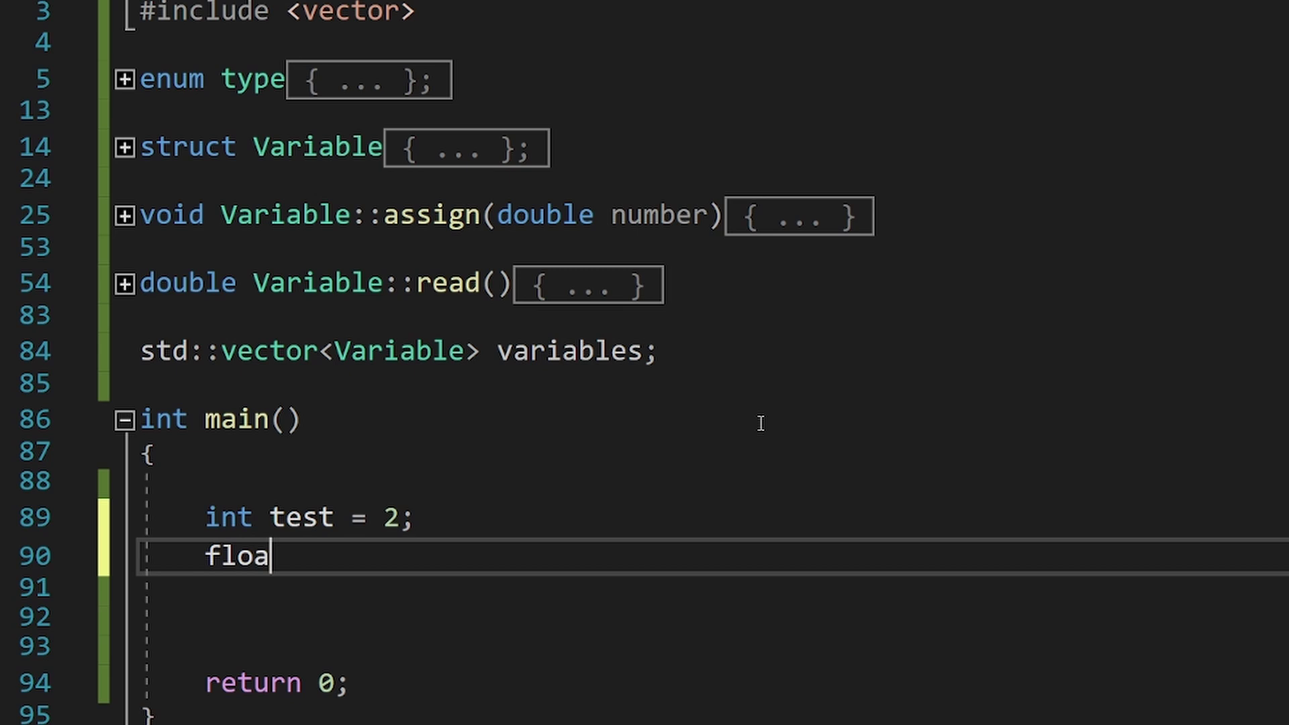
type("t test2 = 1.7;  variables.push_back({\"test\", &test, int_type")
key("ctrl+d")
type("float  std::cout << ")
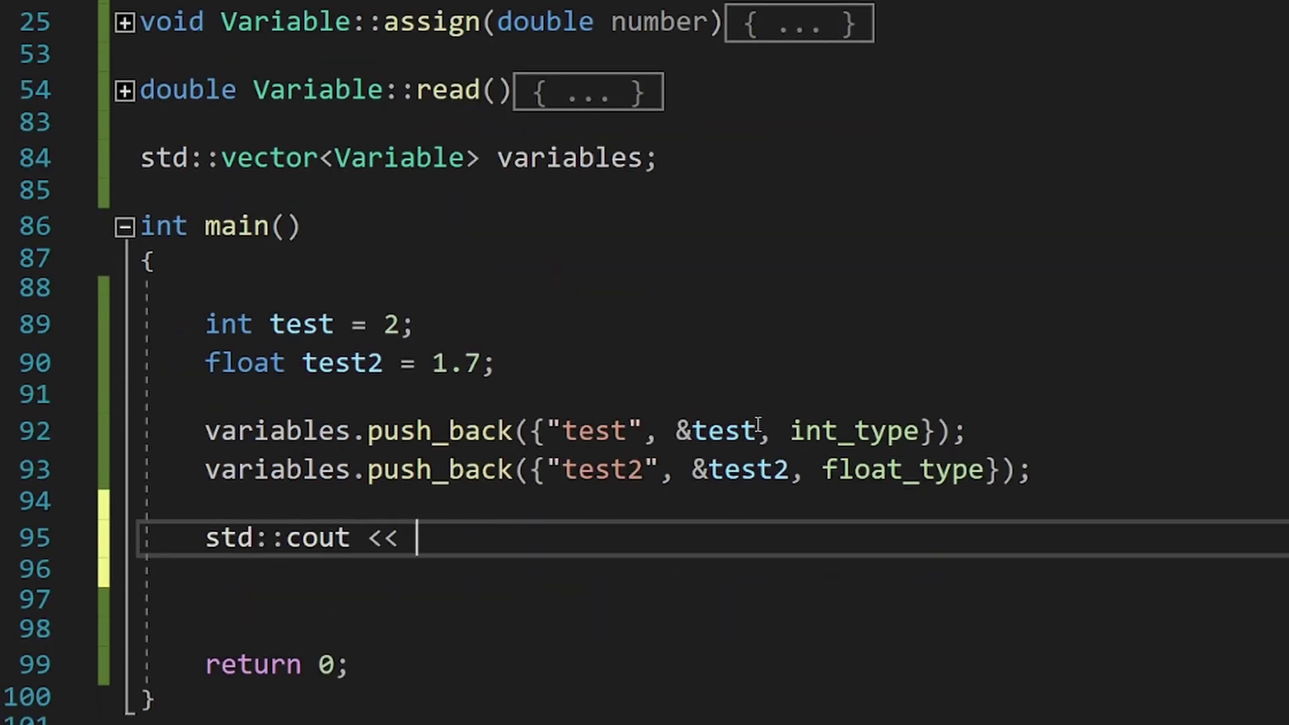
type("\"Variables:\\n\\n\";  for(auto &v : variables) { std::cout << v")
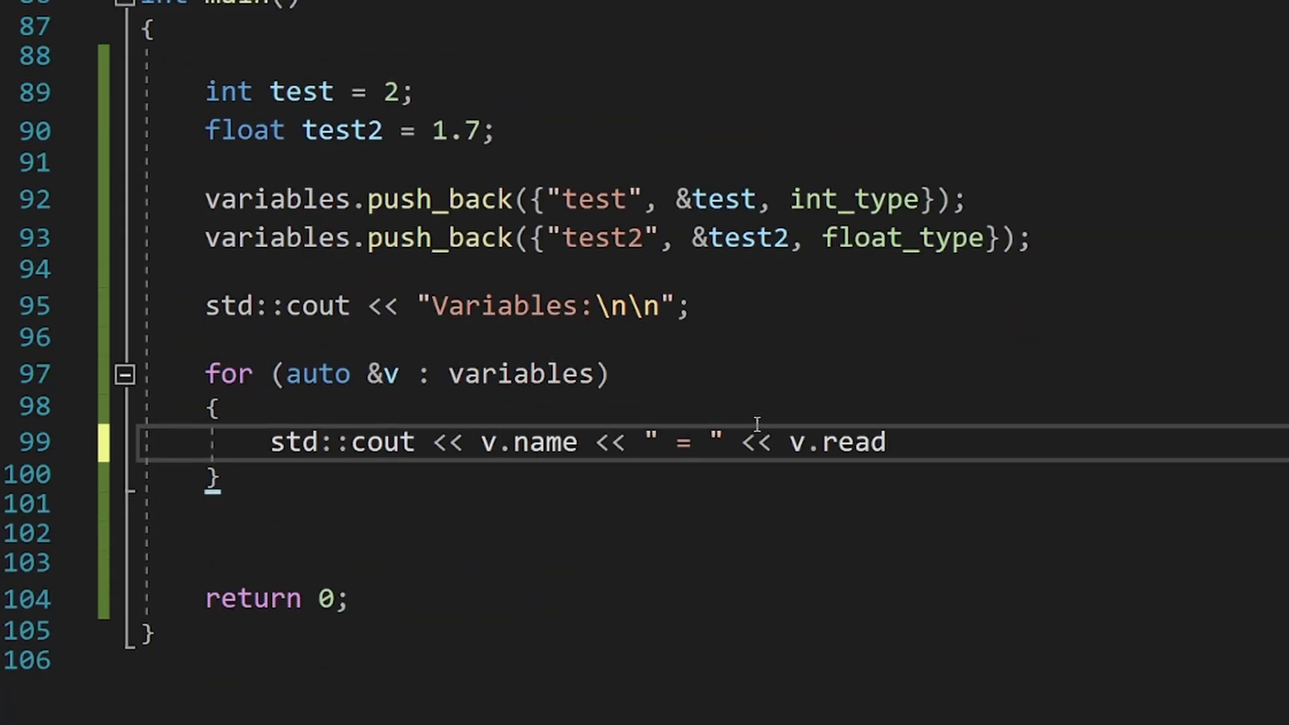
type("() << \"\\n\"")
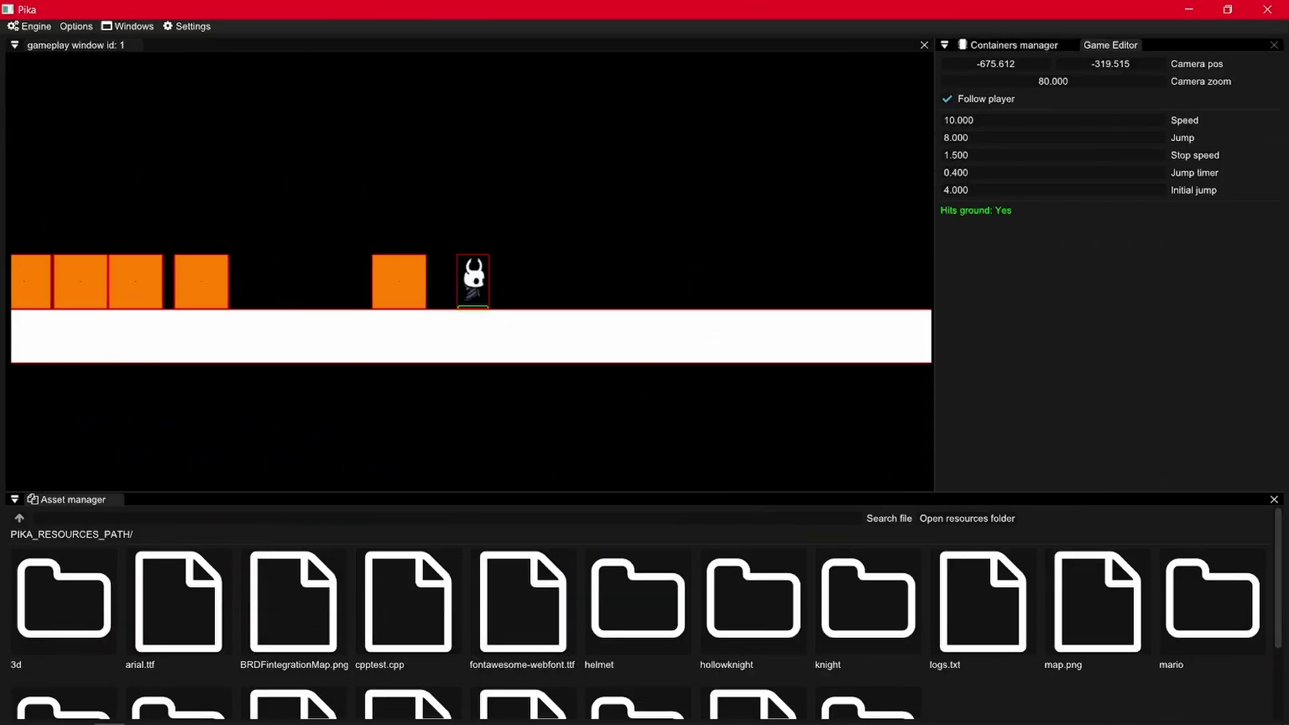
Step: Jump the knight three times until it lands on an orange box
key("space")
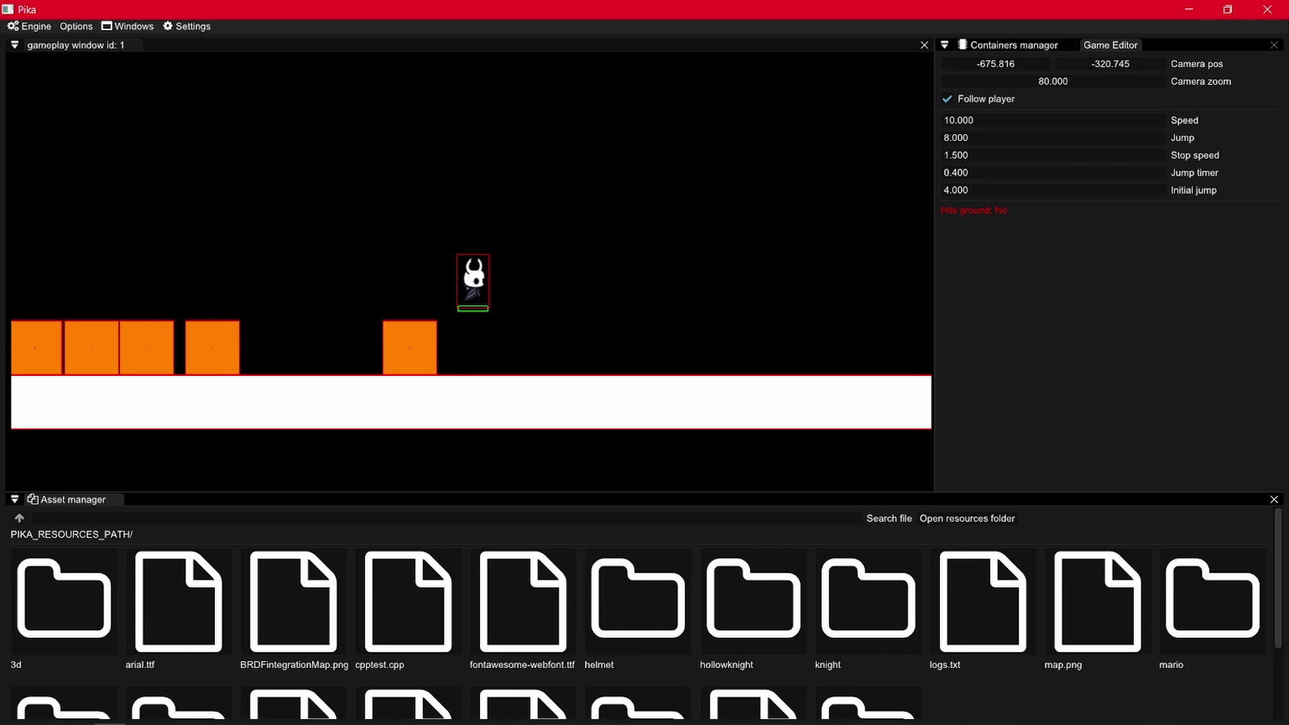
key("space")
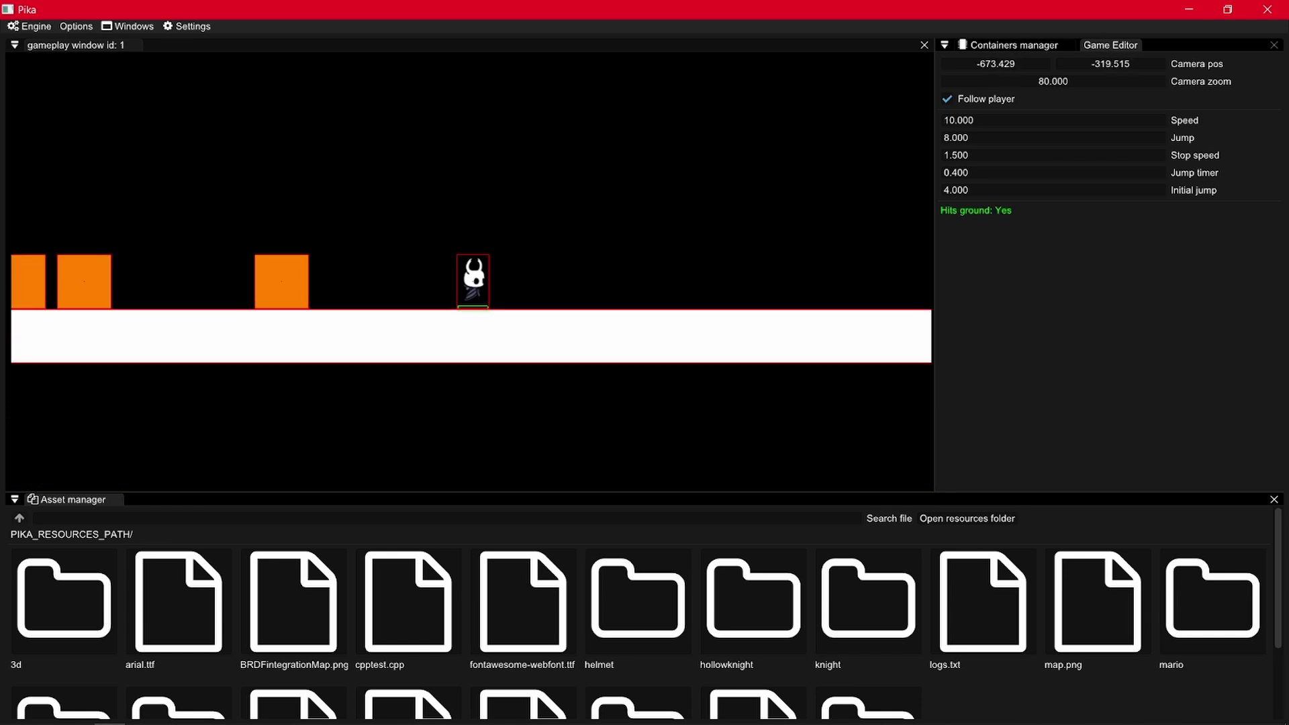
key("space")
key("space")
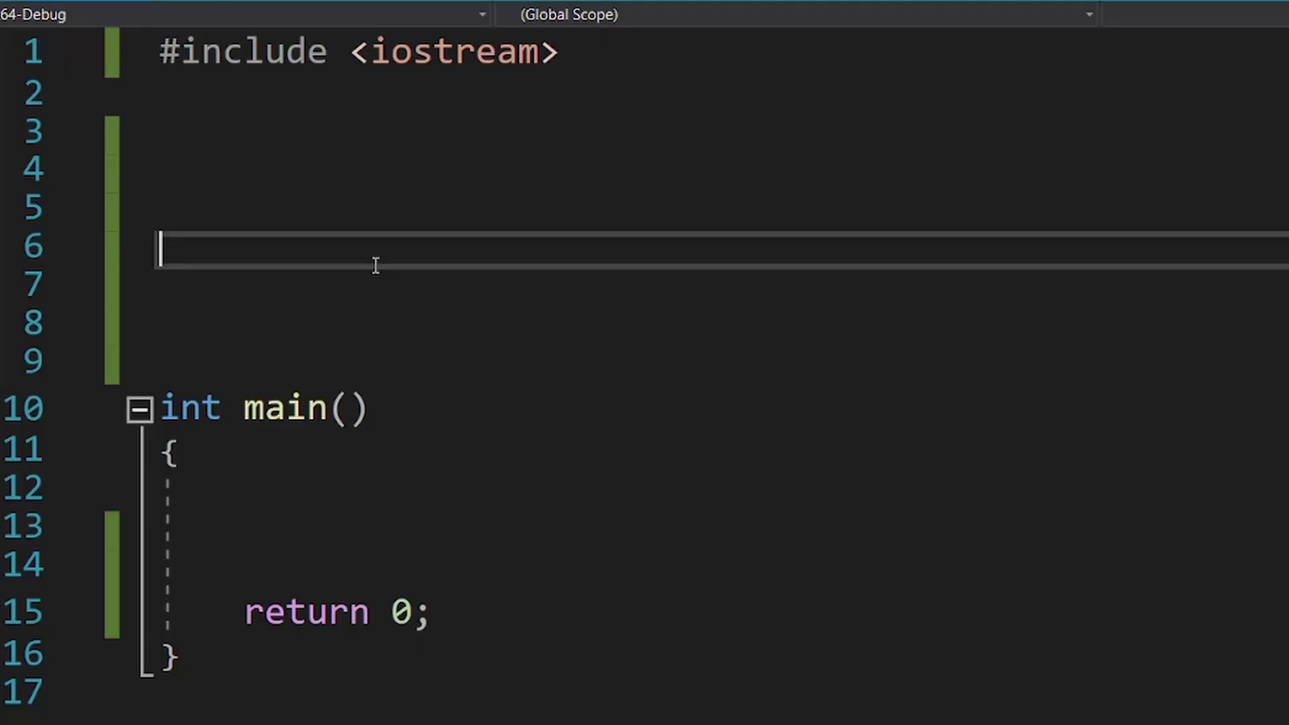
type("struct Variable")
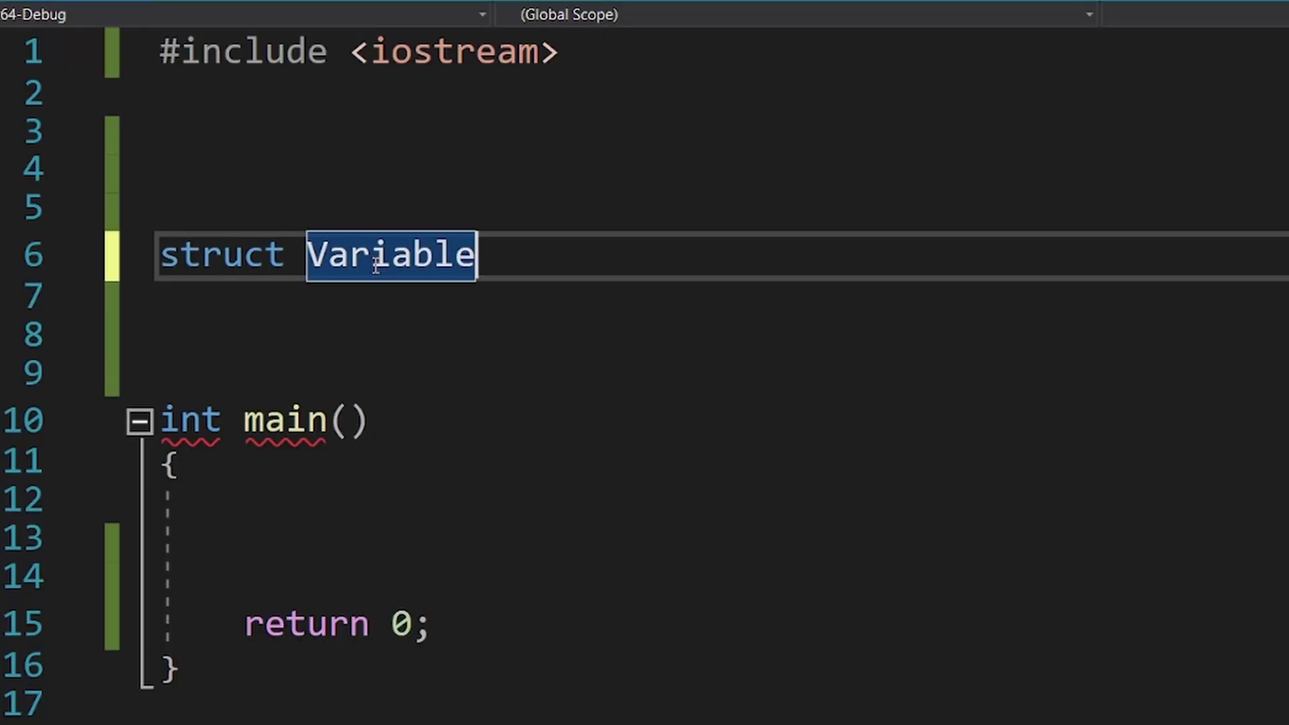
Step: Write struct Variable with name, data and type fields
key("Return")
type("{")
key("Return")
key("Return")
type("};")
key("Up")
key("Return")
key("Return")
key("Up")
key("Up")
type("const char na")
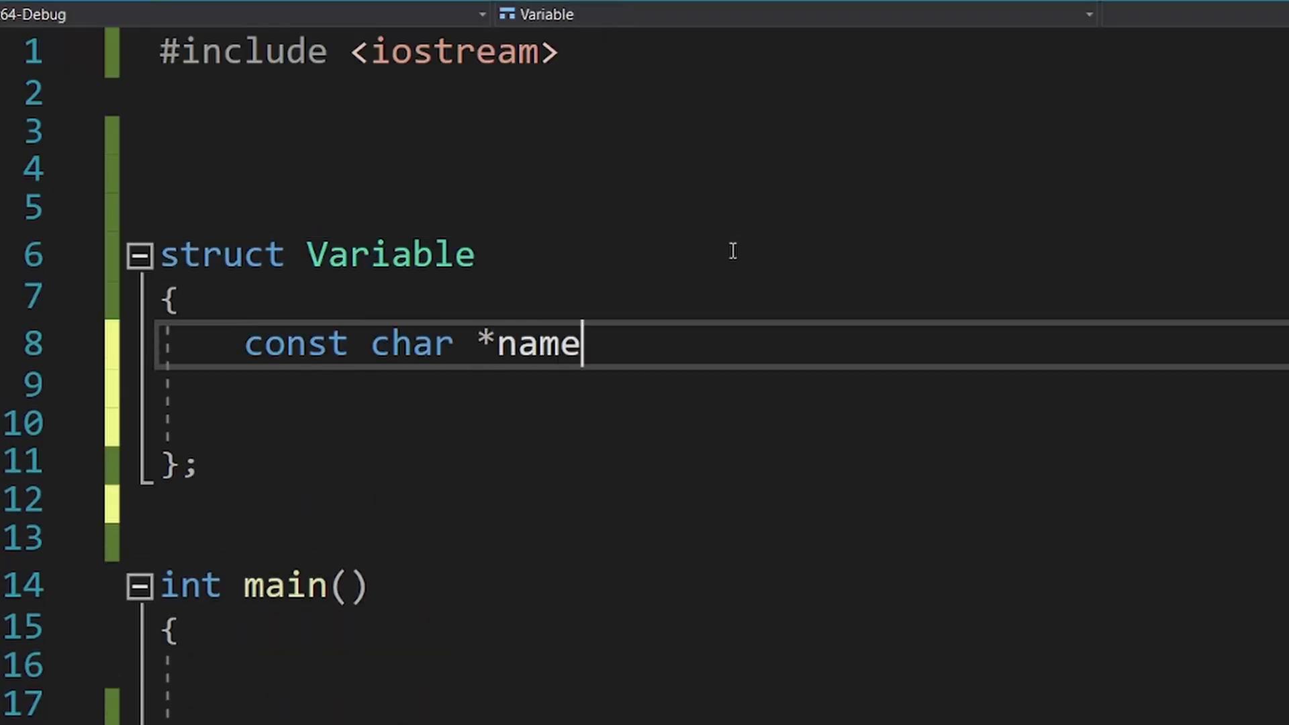
type(" = 0;")
key("Return")
type("void")
key("Return")
type("int type = ")
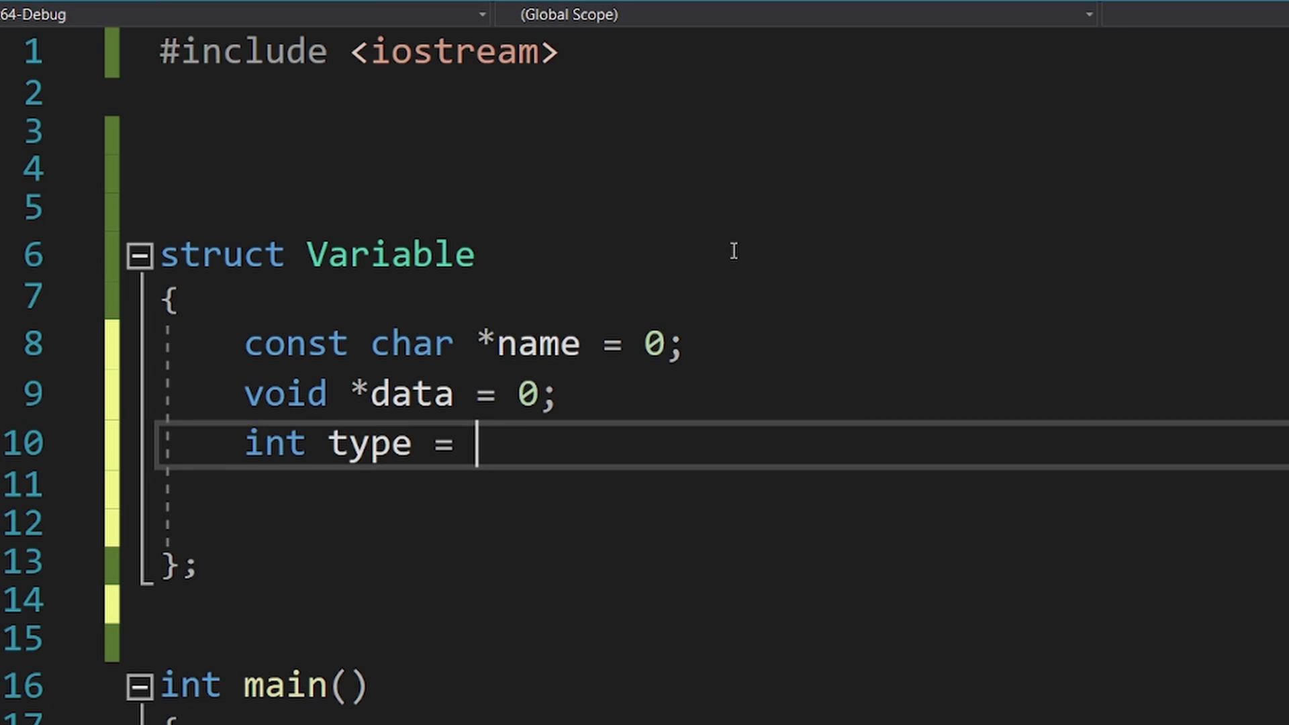
type("0;")
Step: Add an enum type above the struct, starting with none_type = 0
key("Down")
key("Delete")
key("Up")
key("Up")
key("Up")
type("enum type")
key("Return")
type("{")
key("Return")
key("Return")
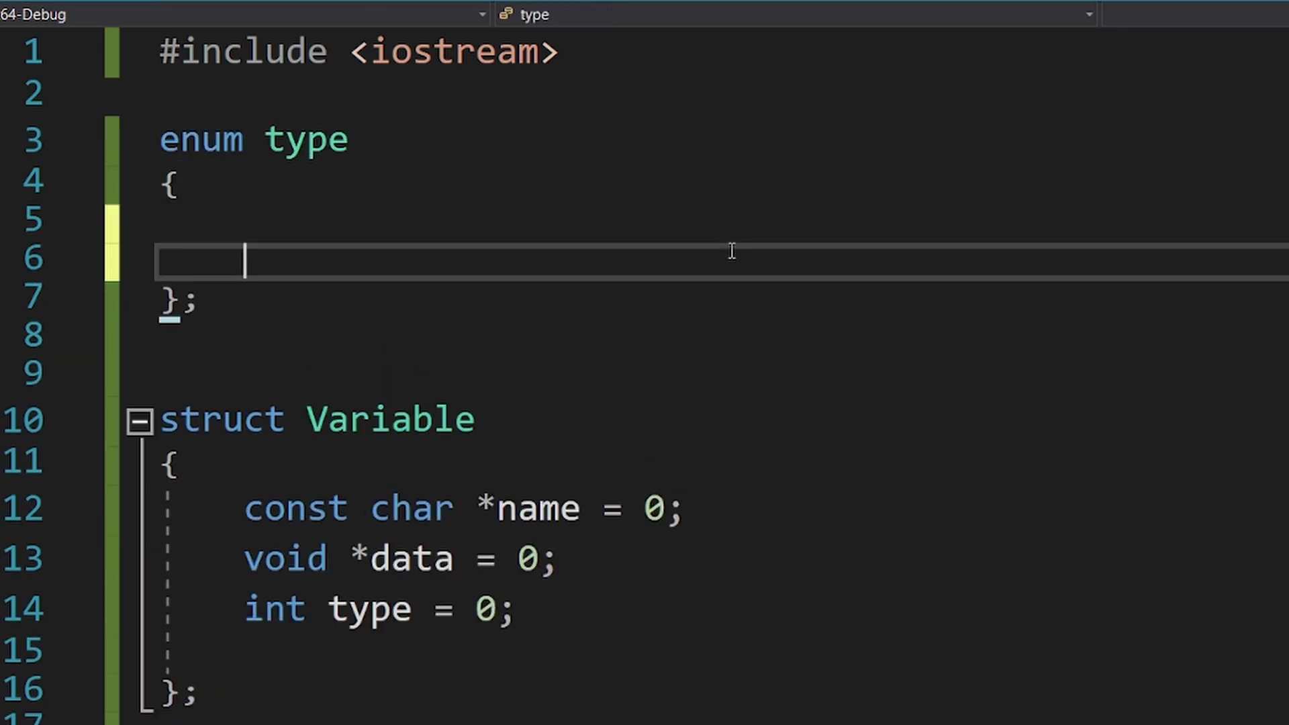
key("Return")
key("Up")
key("Up")
type("none_type = 0,")
Step: Duplicate the entry into int_type, float_type, char_type and bool_type, removing the extra zeros
key("ctrl+d")
key("ctrl+d")
key("ctrl+d")
key("Up")
key("Up")
key("Up")
key("Home")
key("shift+Right")
key("shift+Right")
key("shift+Right")
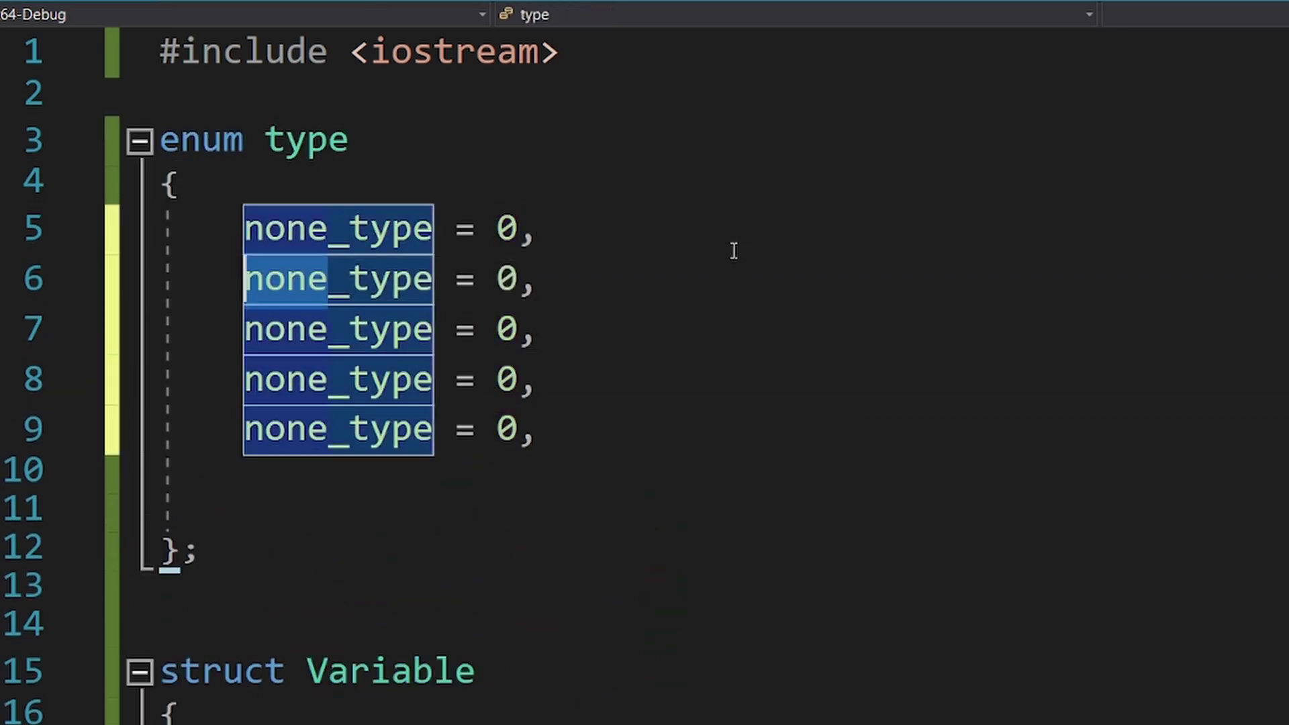
type("intfloatcharbool")
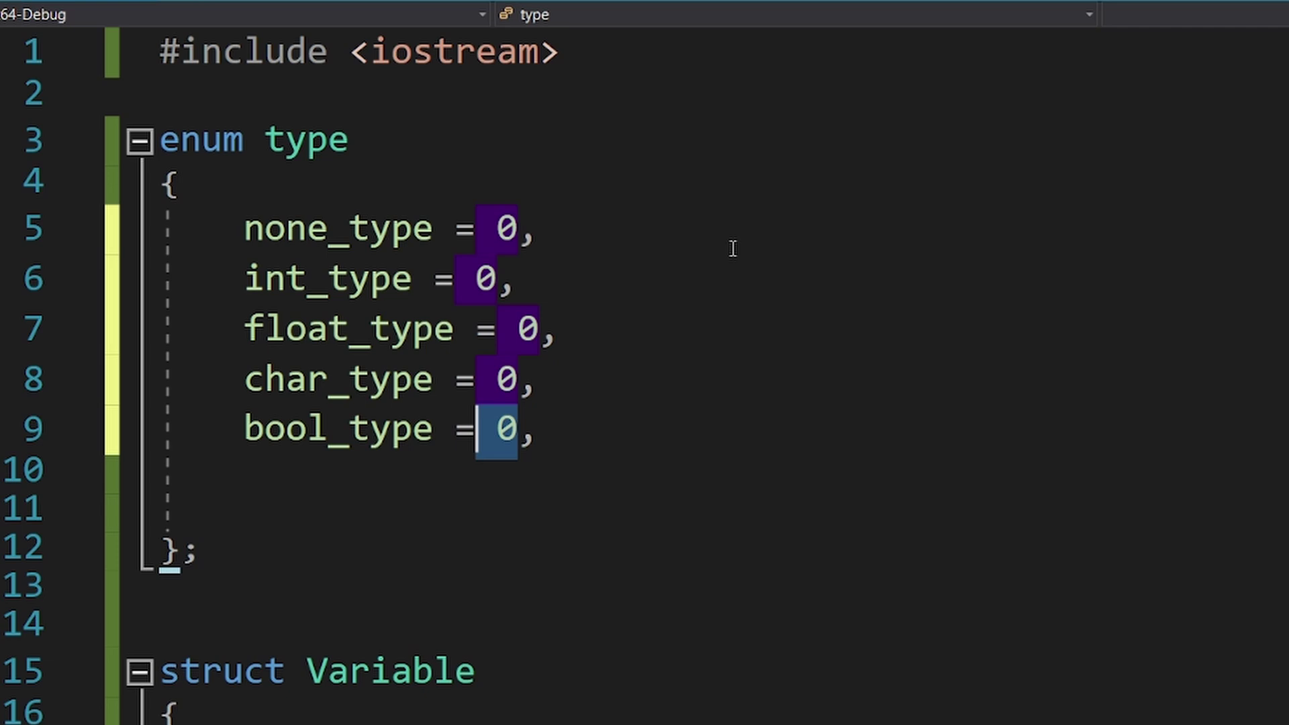
key("BackSpace")
key("BackSpace")
key("BackSpace")
key("Up")
key("BackSpace")
key("BackSpace")
key("BackSpace")
key("Up")
key("BackSpace")
key("BackSpace")
key("BackSpace")
key("Up")
key("BackSpace")
key("BackSpace")
key("BackSpace")
key("Down")
key("Down")
key("Down")
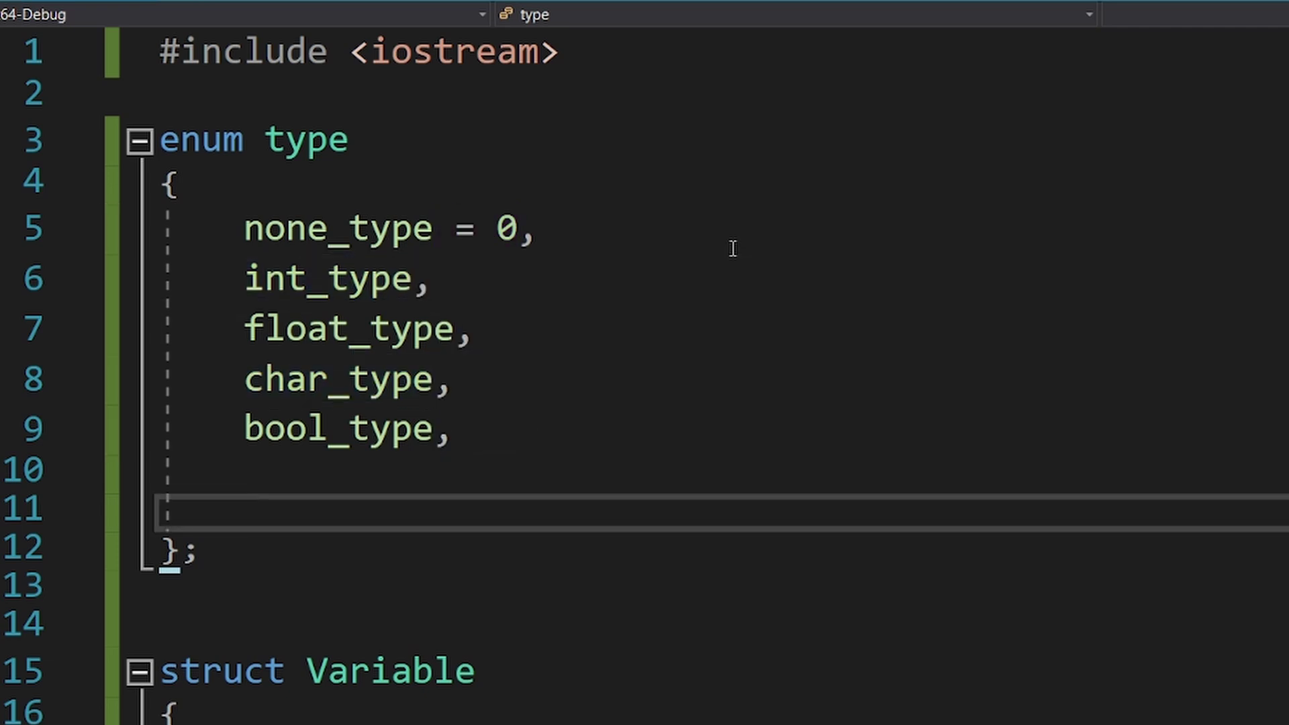
key("BackSpace")
key("BackSpace")
key("Down")
key("Down")
key("Delete")
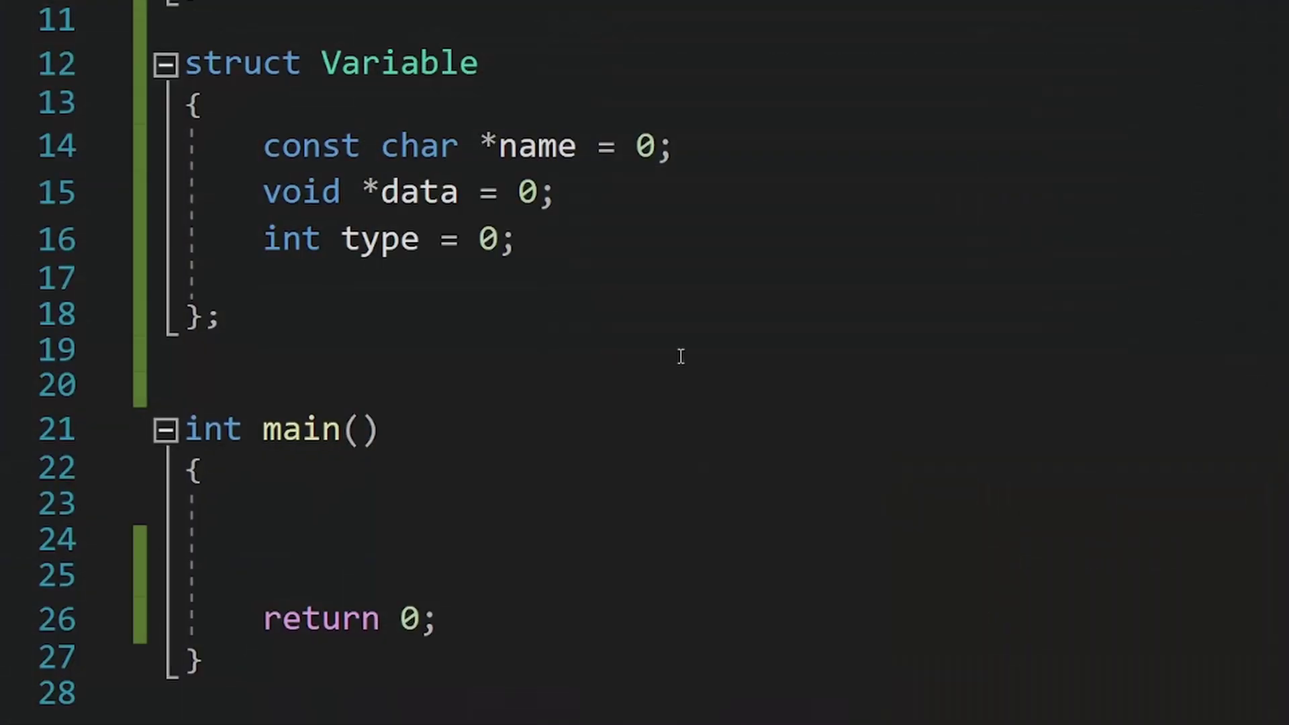
Step: Declare assign() in the struct and start its definition below it
key("Return")
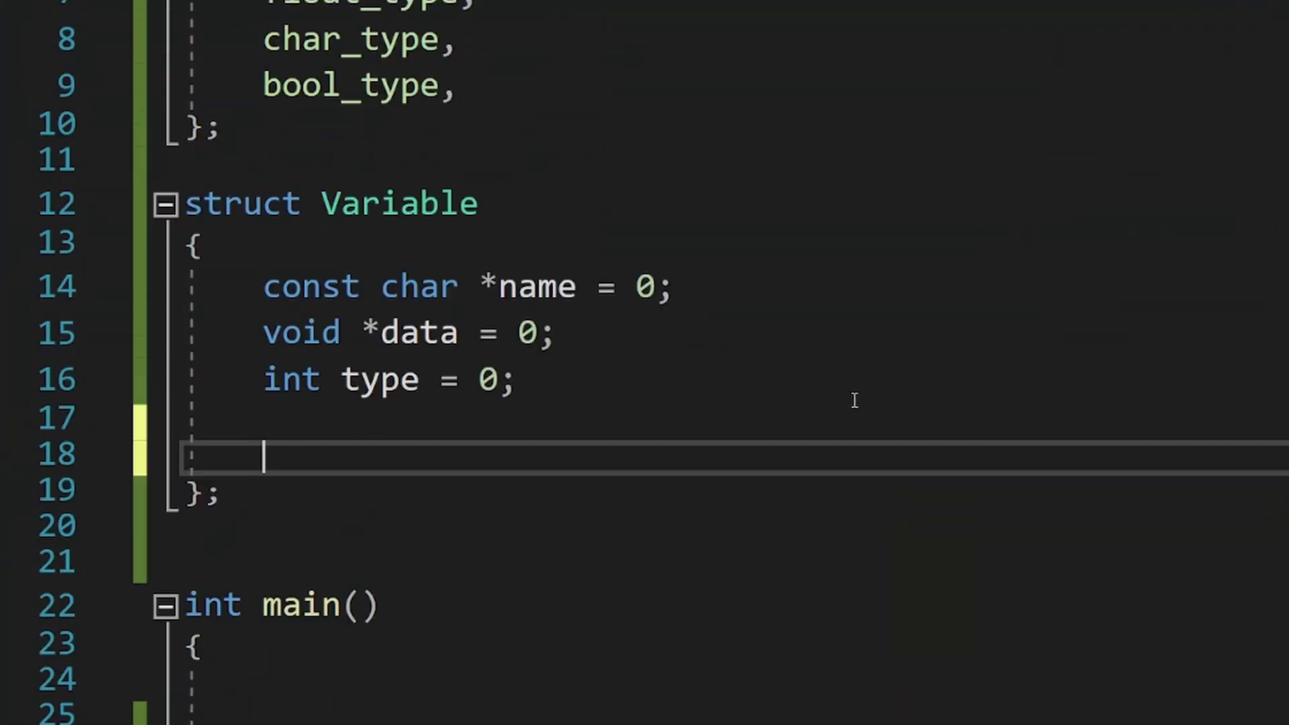
key("Return")
key("Up")
type("void assign(double number);")
key("Return")
key("Return")
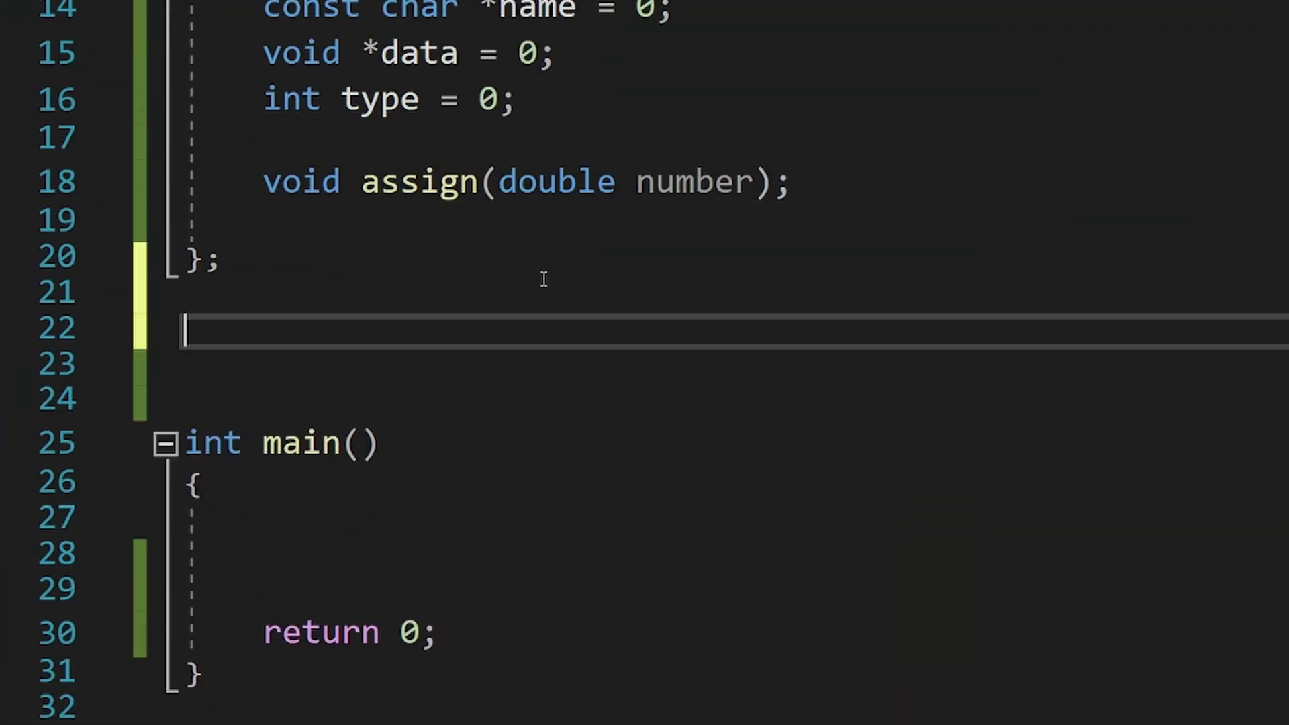
type("void Variable::assign(double number) {      switch (type)     {          case")
Step: Build assign()'s switch with a case and break for each enum type name
type("int_type, float_type, char_type, bool_type,")
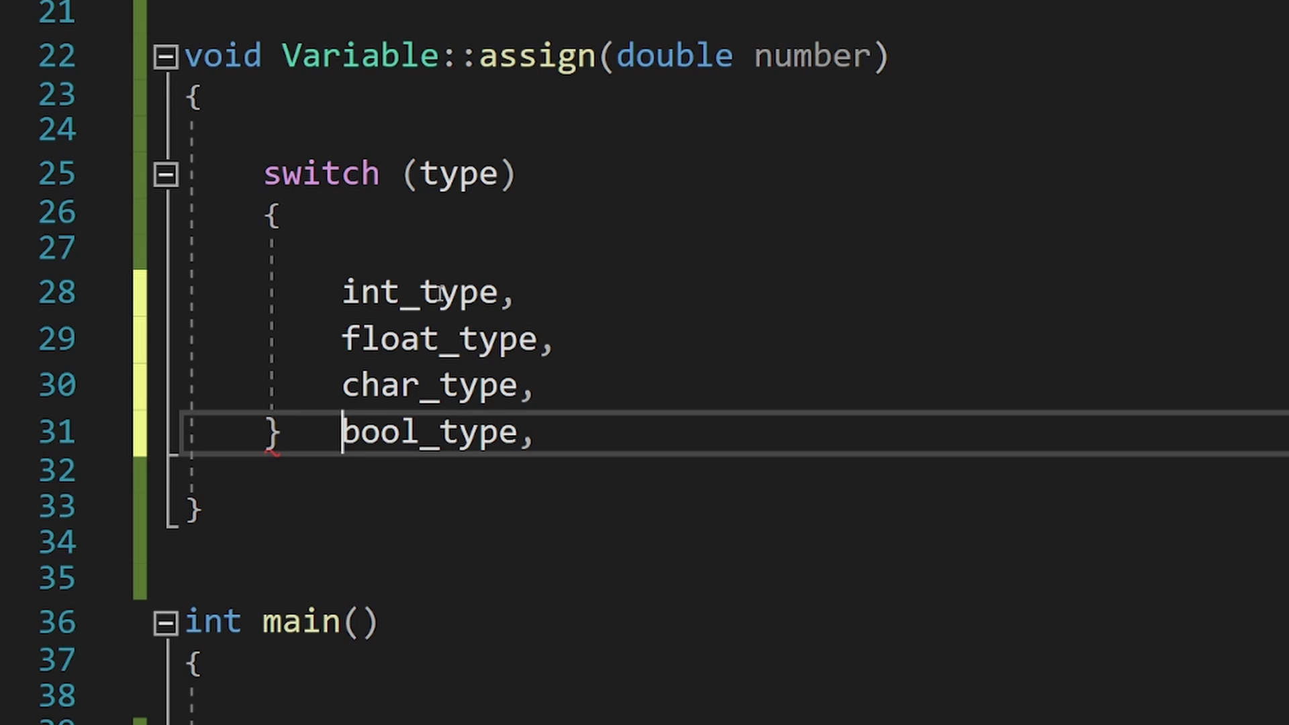
type("case :")
key("Return")
key("Return")
type("break;")
key("Down")
key("End")
key("Return")
key("Return")
key("Return")
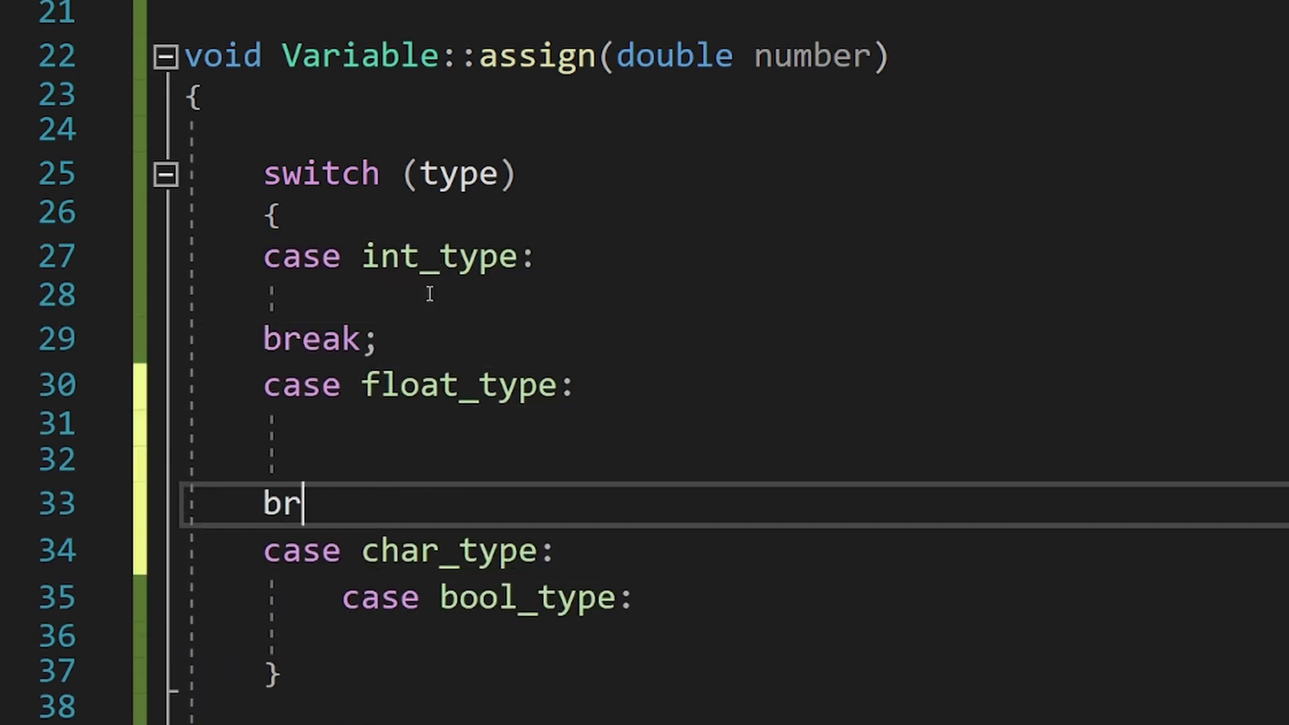
type("break;")
key("Down")
key("End")
key("Return")
key("Return")
key("Return")
type("break;default:  break;")
scroll(419, 294, "up", 10)
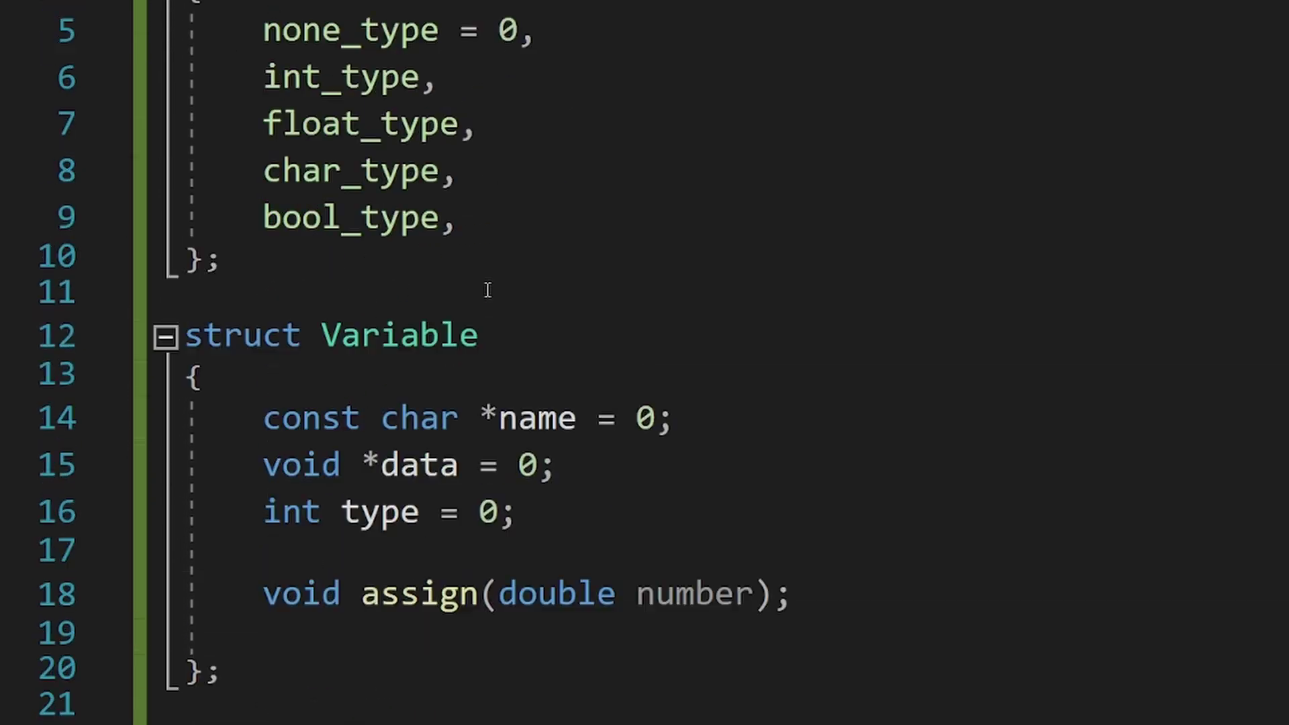
Step: Include <cassert>, add assert(0) as the default, and write each case's cast assignment
left_click(521, 49)
type("#include <cas")
scroll(433, 343, "down", 10)
left_click(302, 541)
type("assert(0);")
scroll(644, 403, "up", 3)
left_click(440, 241)
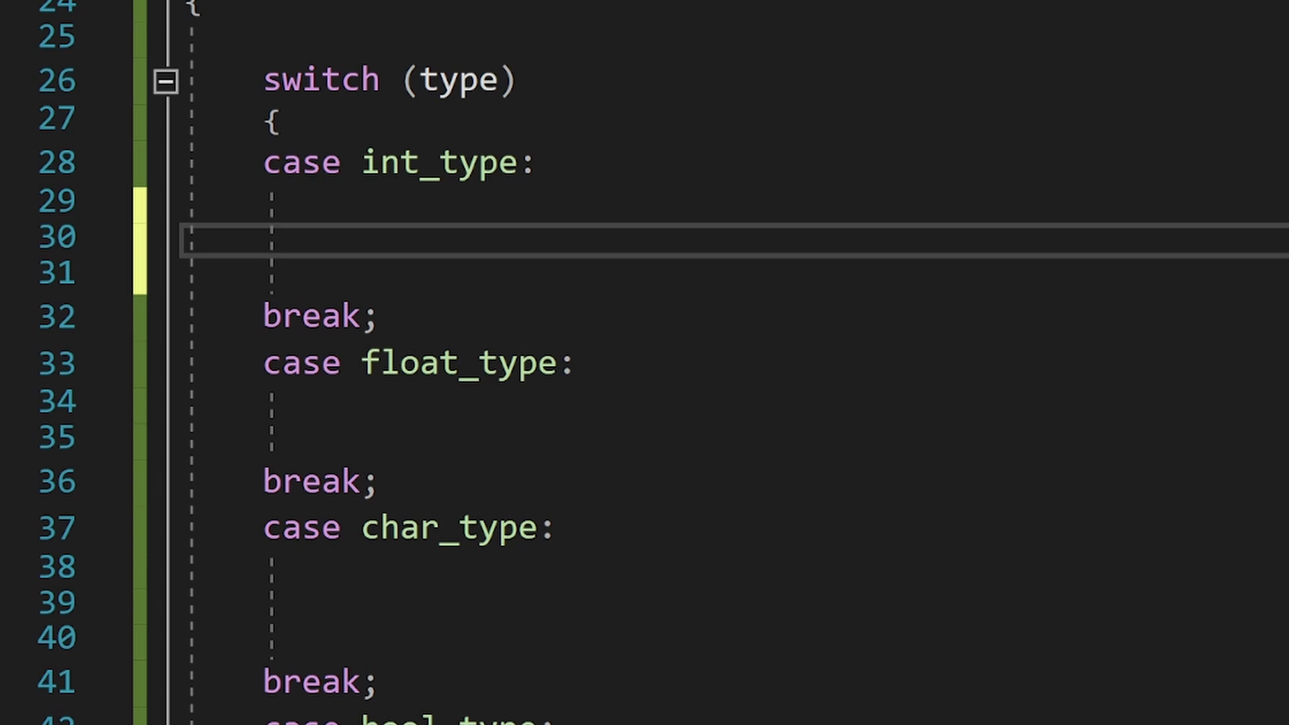
type("((int*)data) = number;*")
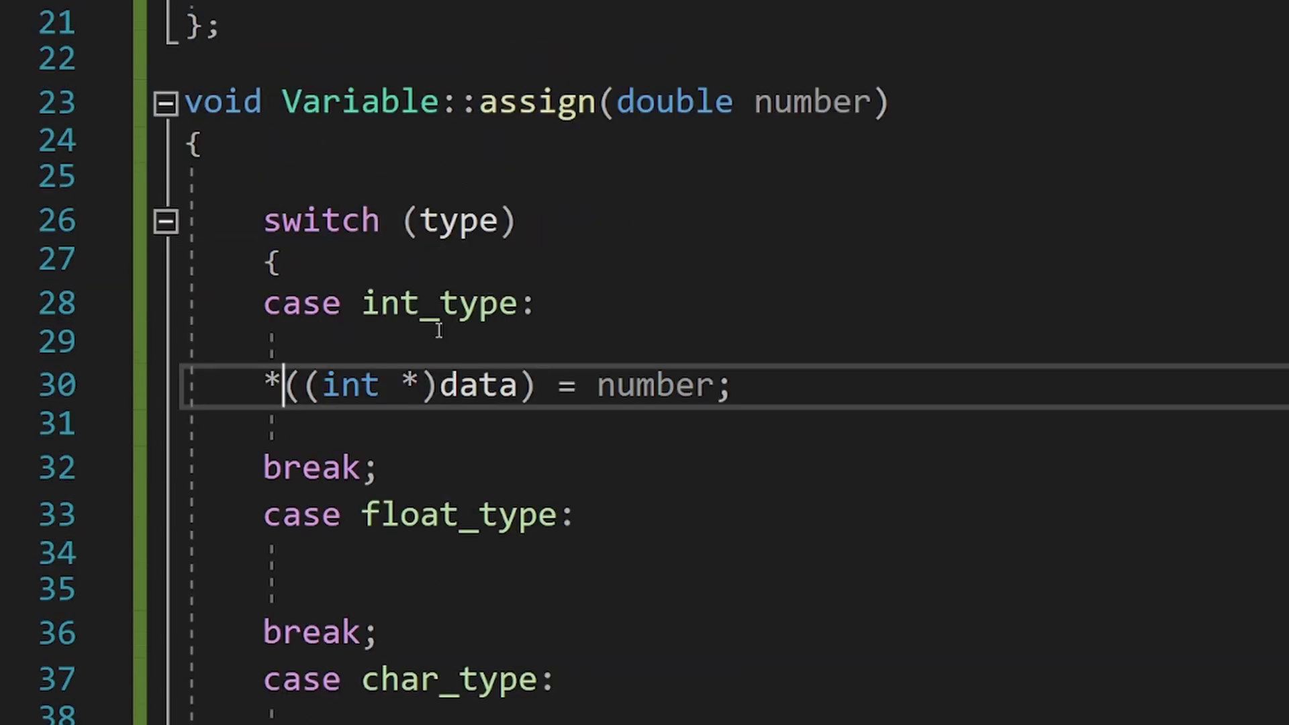
type("*((float *)data) = number;")
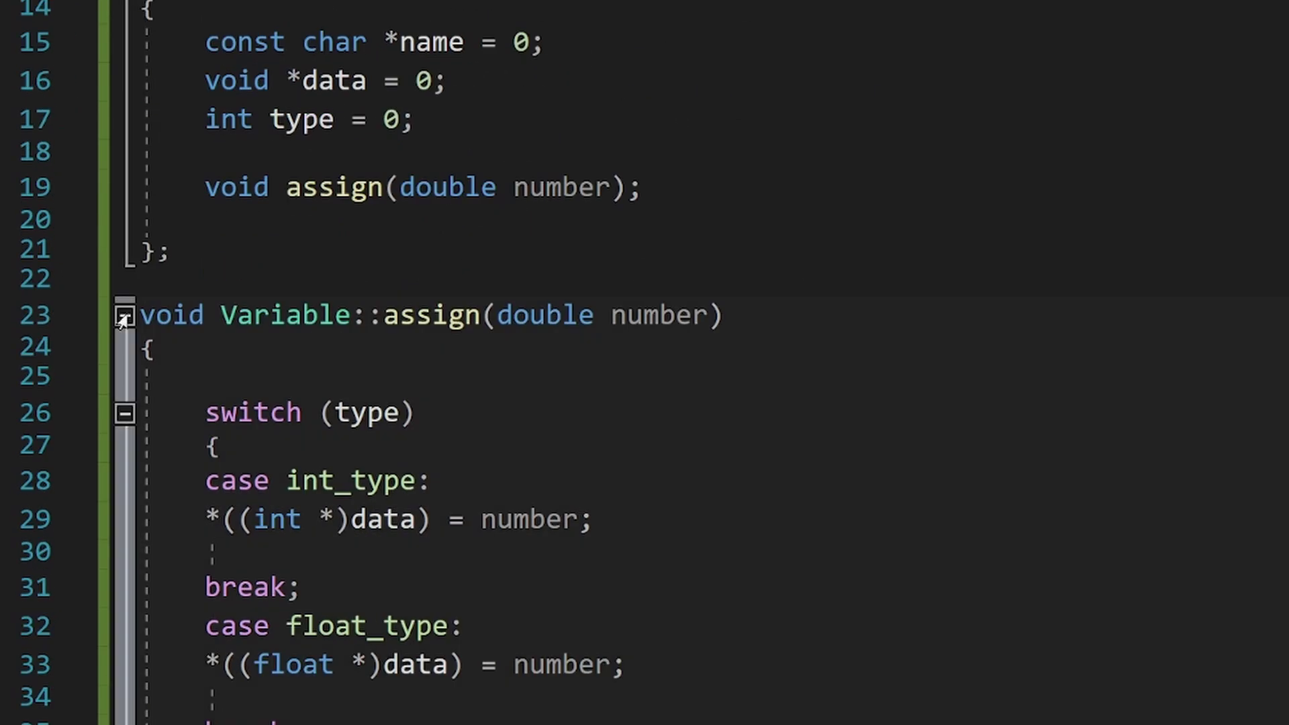
type("*((char *)data) = number;*((bool *)data) = number;double read();")
Step: Declare read() and copy the switch into it as return statements
key("Return")
type("double Variable::read()")
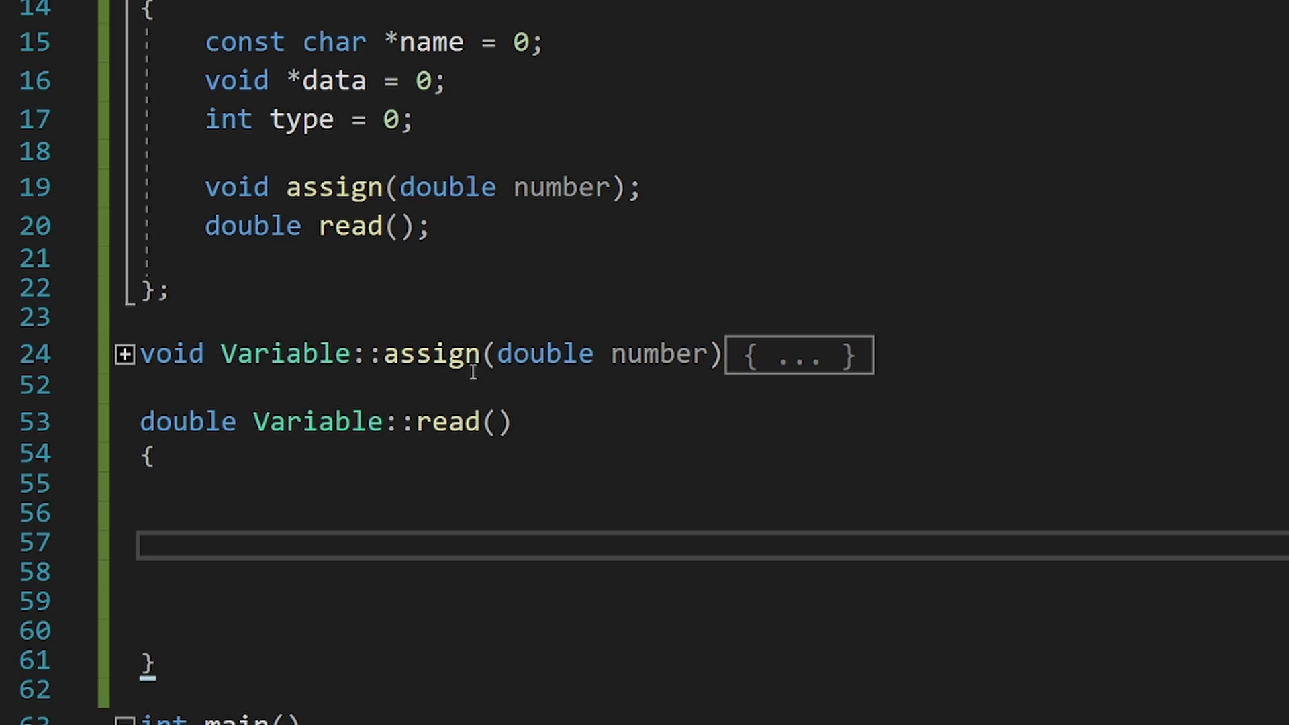
key("ctrl+c")
key("ctrl+v")
type("assert(0); break; }  return 0;")
scroll(621, 322, "up", 5)
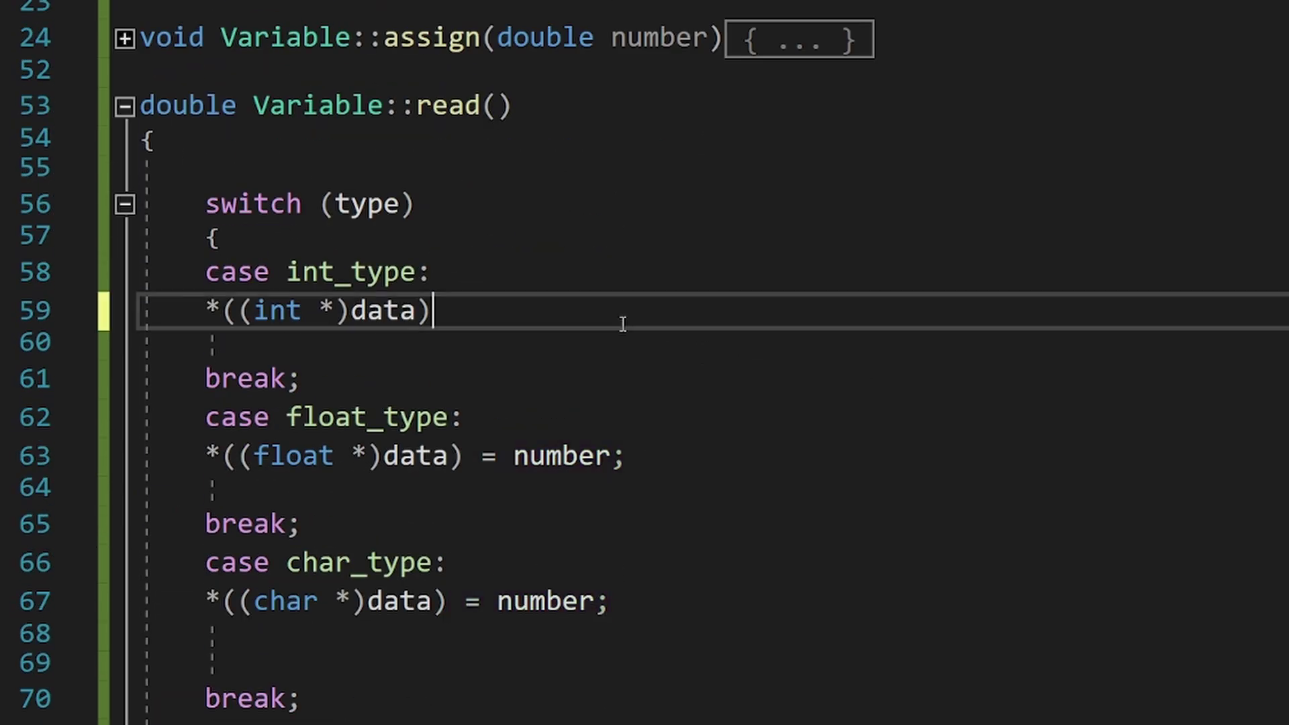
type("return return return")
key("BackSpace")
scroll(622, 323, "down", 3)
type("r*((bool *)data);")
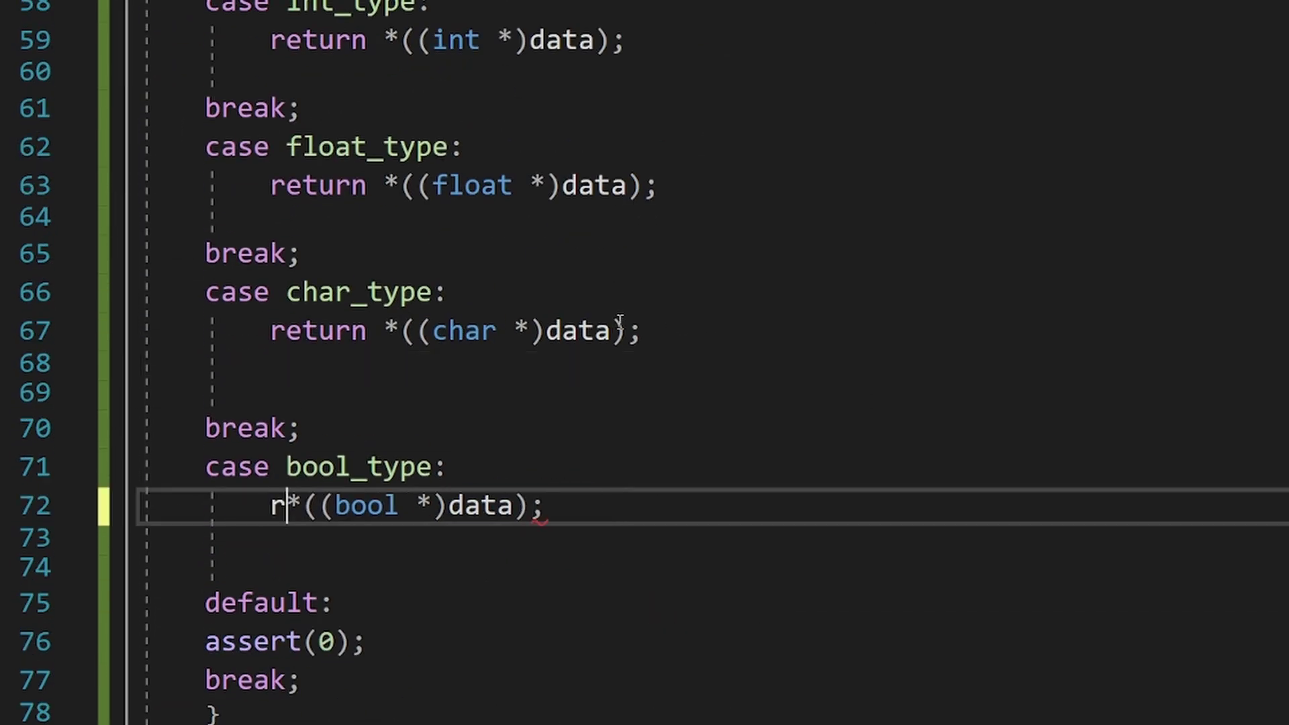
key("ctrl+m")
key("ctrl+m")
scroll(645, 363, "up", 10)
Step: Add a global variables vector, push_back test and test2, print them, and run into the assertion
key("ctrl+m")
key("ctrl+m")
type("std::vector")
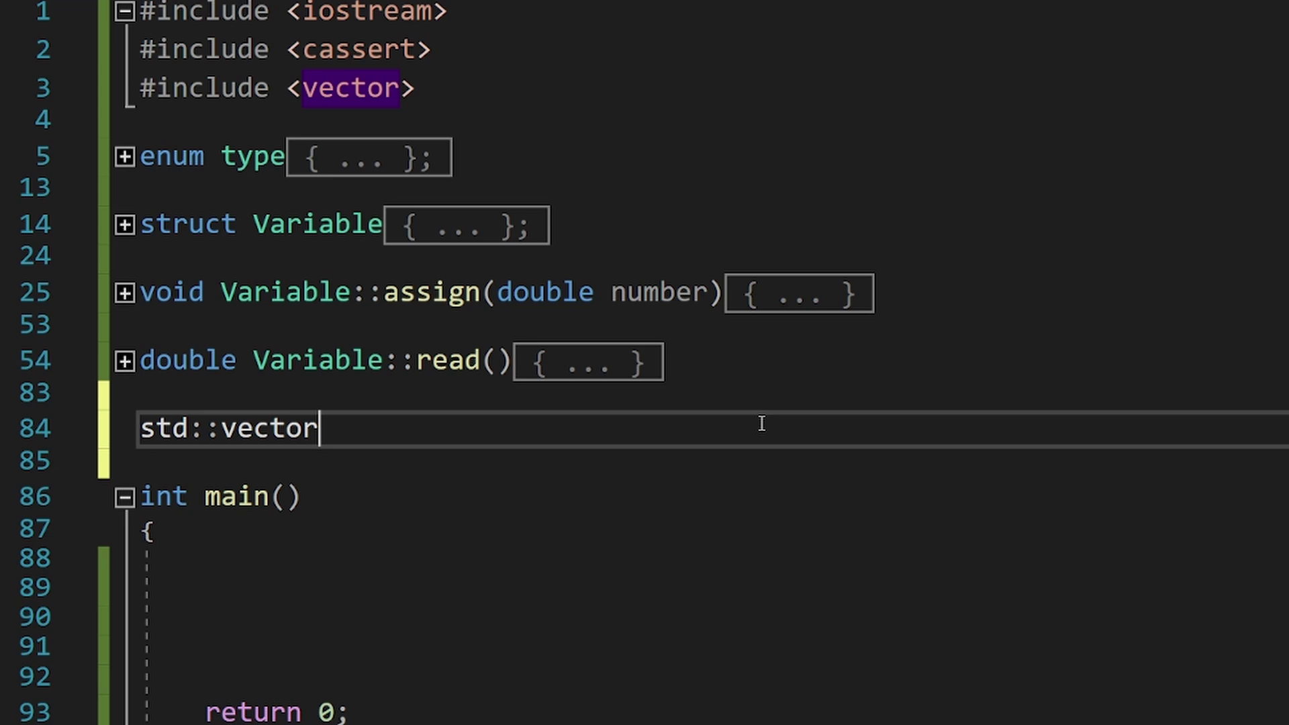
type("<Variable> variables;  int main() {      int test = 2;     float test2 = 1.7;")
key("Return")
type("variables.push_back({\"test\"\", &test, int_type});")
key("ctrl+d")
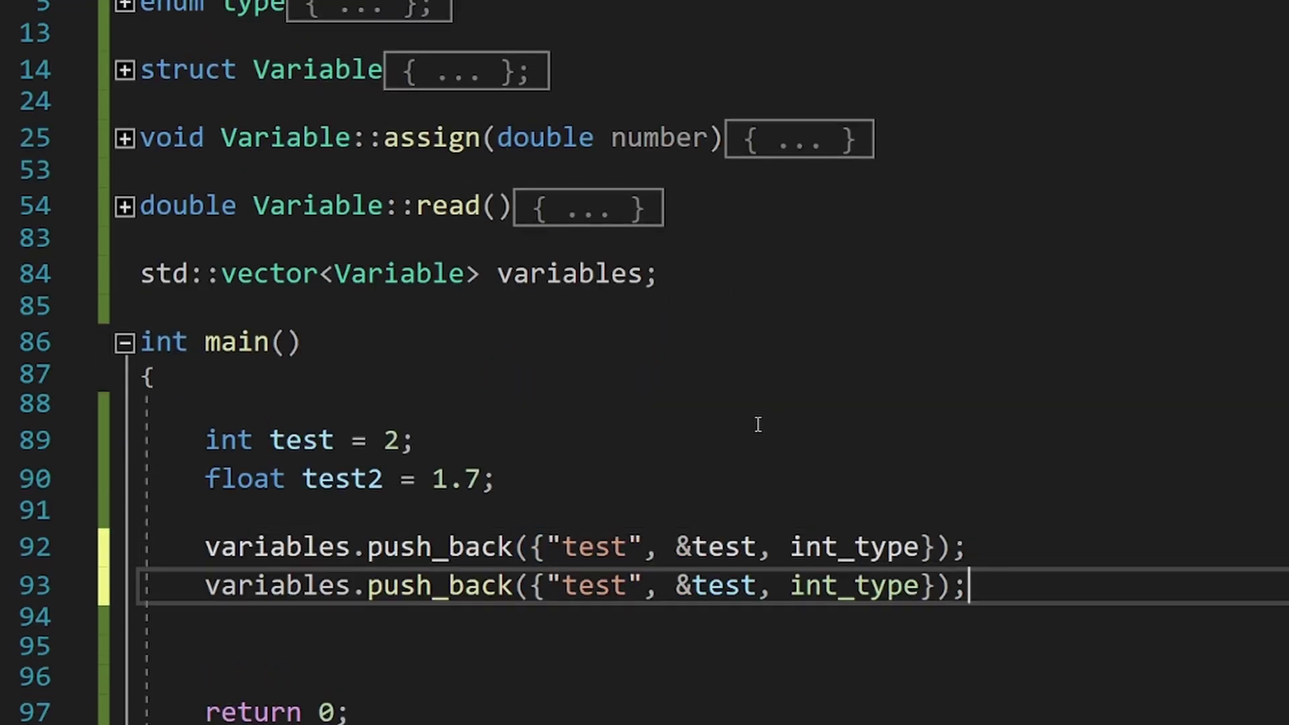
type("2std::cout << \"Variables:\\n\\n\";")
key("Return")
key("Return")
type("for (auto &v : variables)")
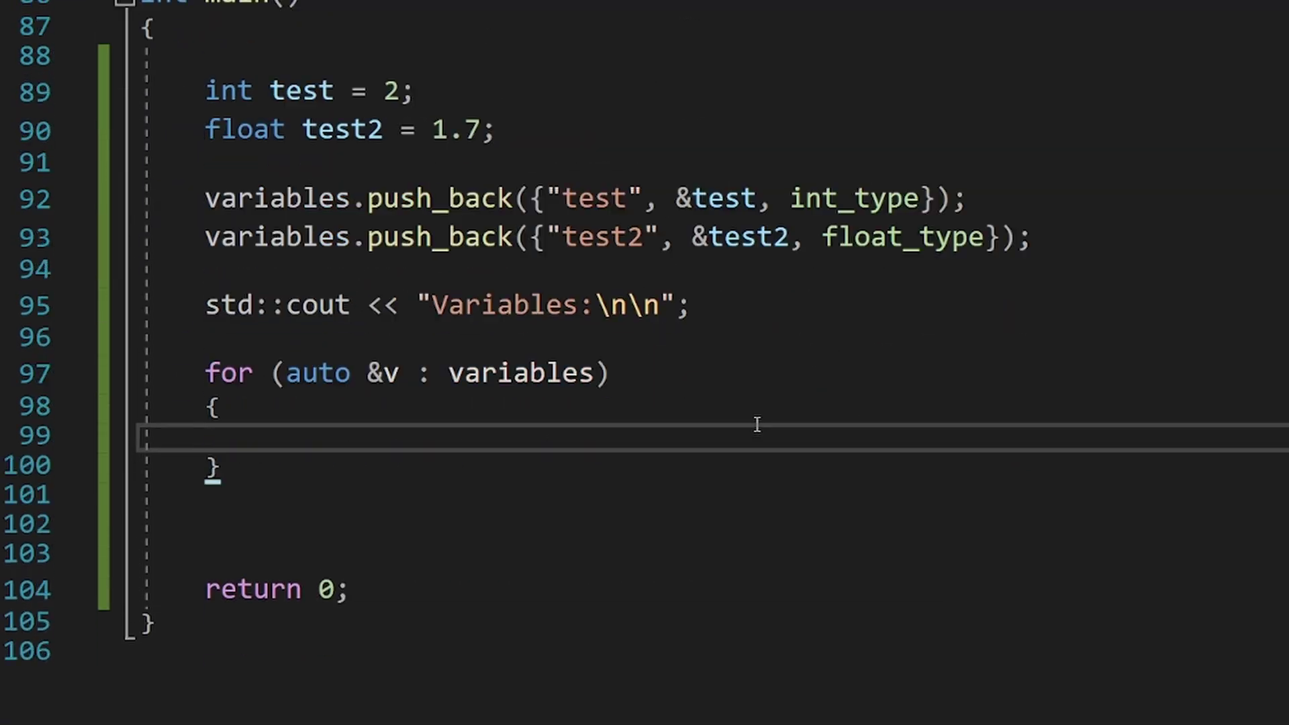
type(" {     std::cout << v.name << \" = \" << v.read() << \"\\n\";")
scroll(756, 423, "up", 1)
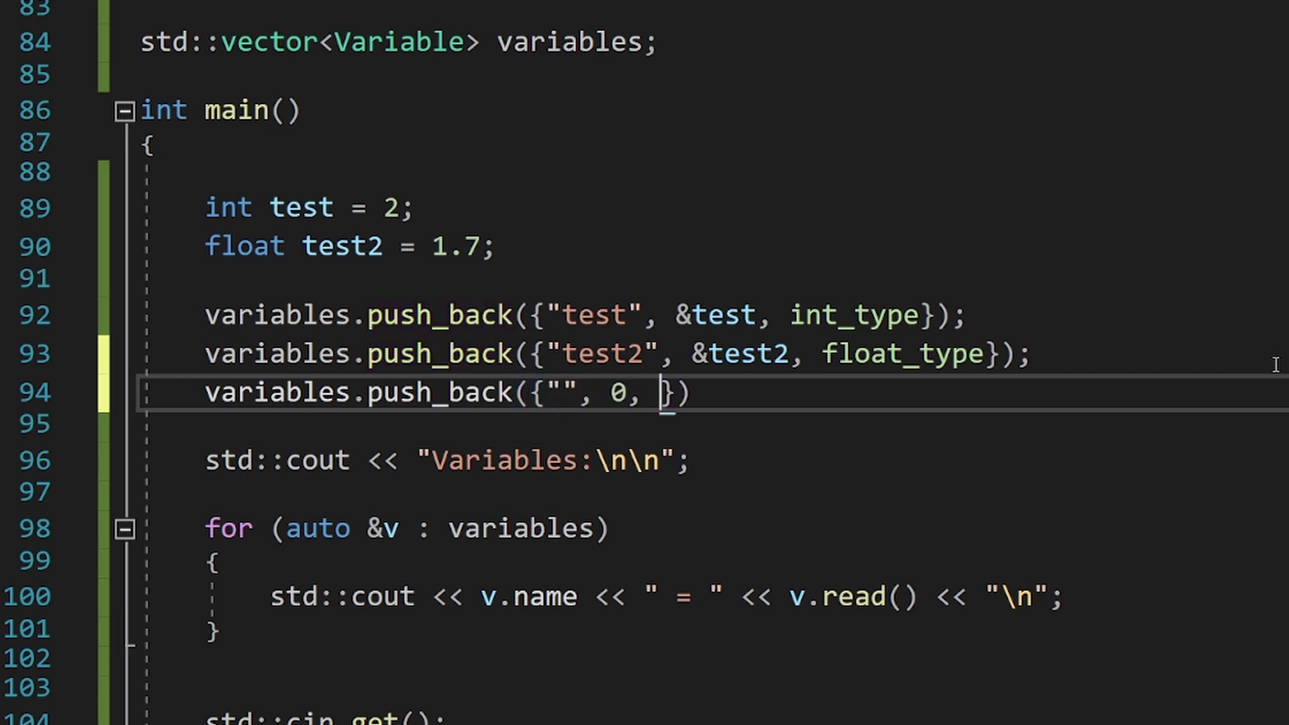
key("F5")
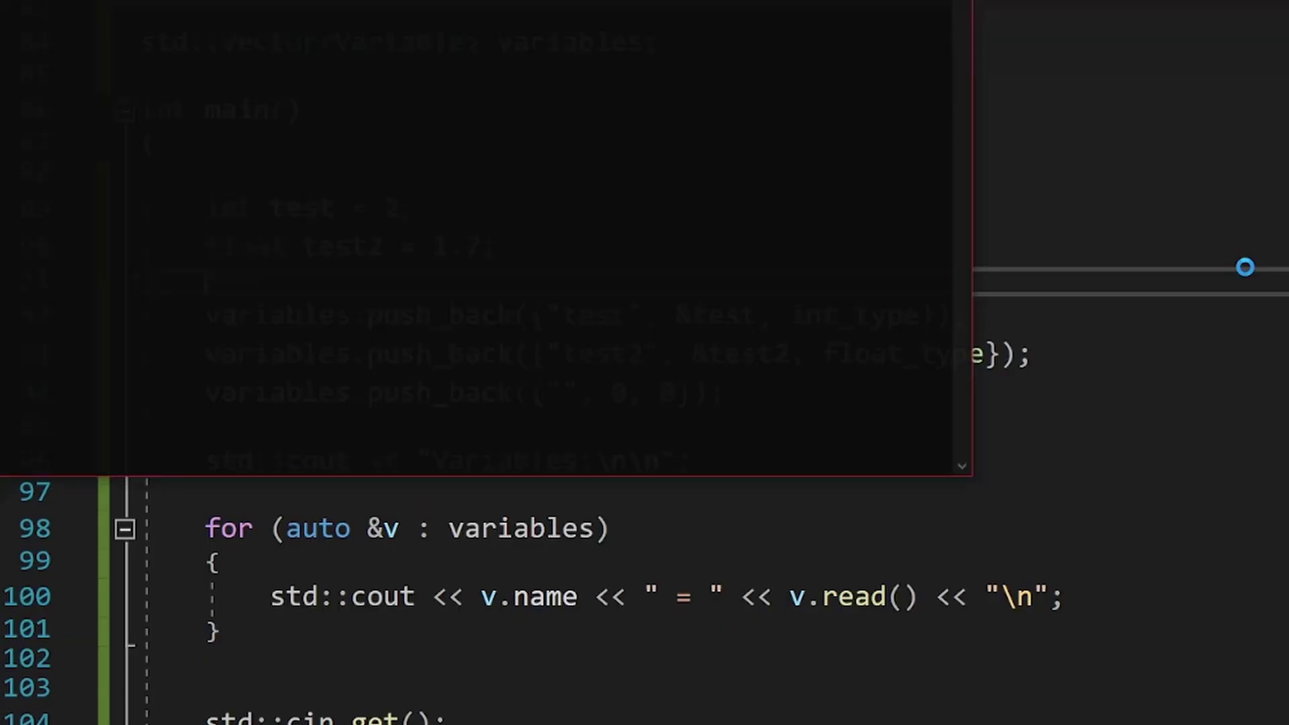
left_click(906, 495)
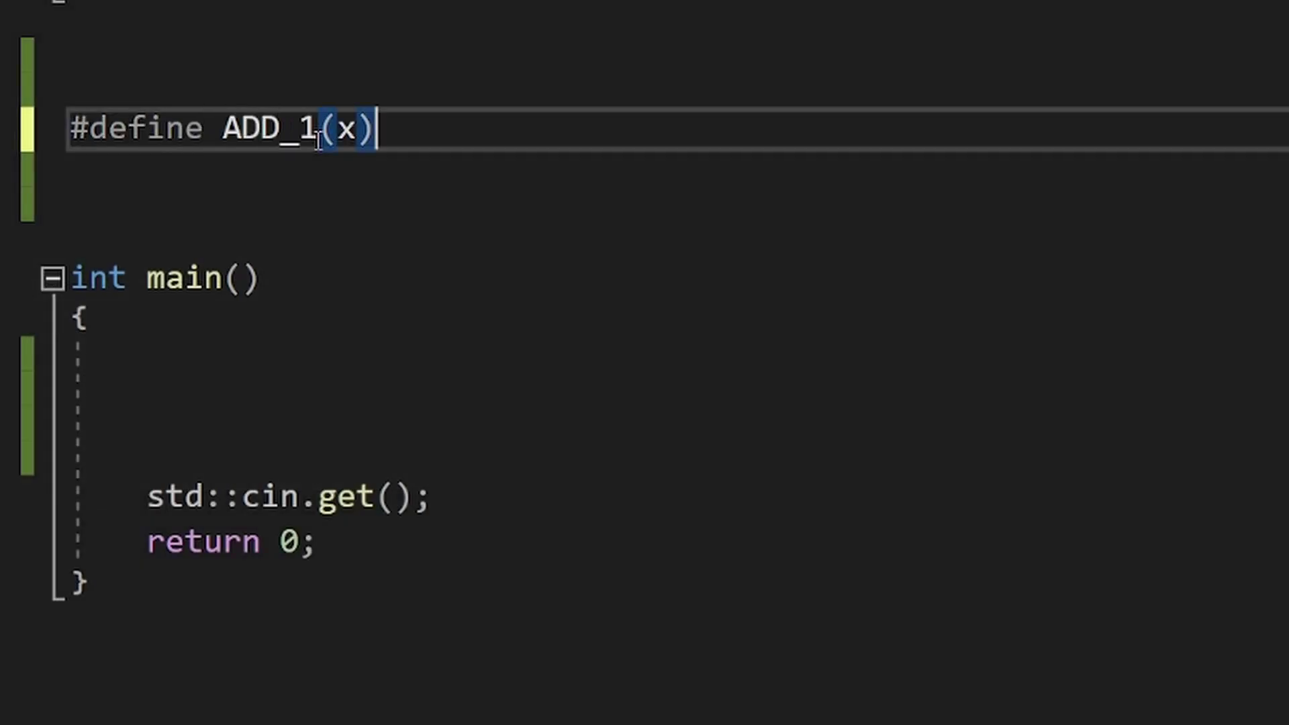
Step: Define ADD_1(x) as x + 1 and print ADD_1(10) inside main
key("Down")
key("Down")
key("Down")
key("Down")
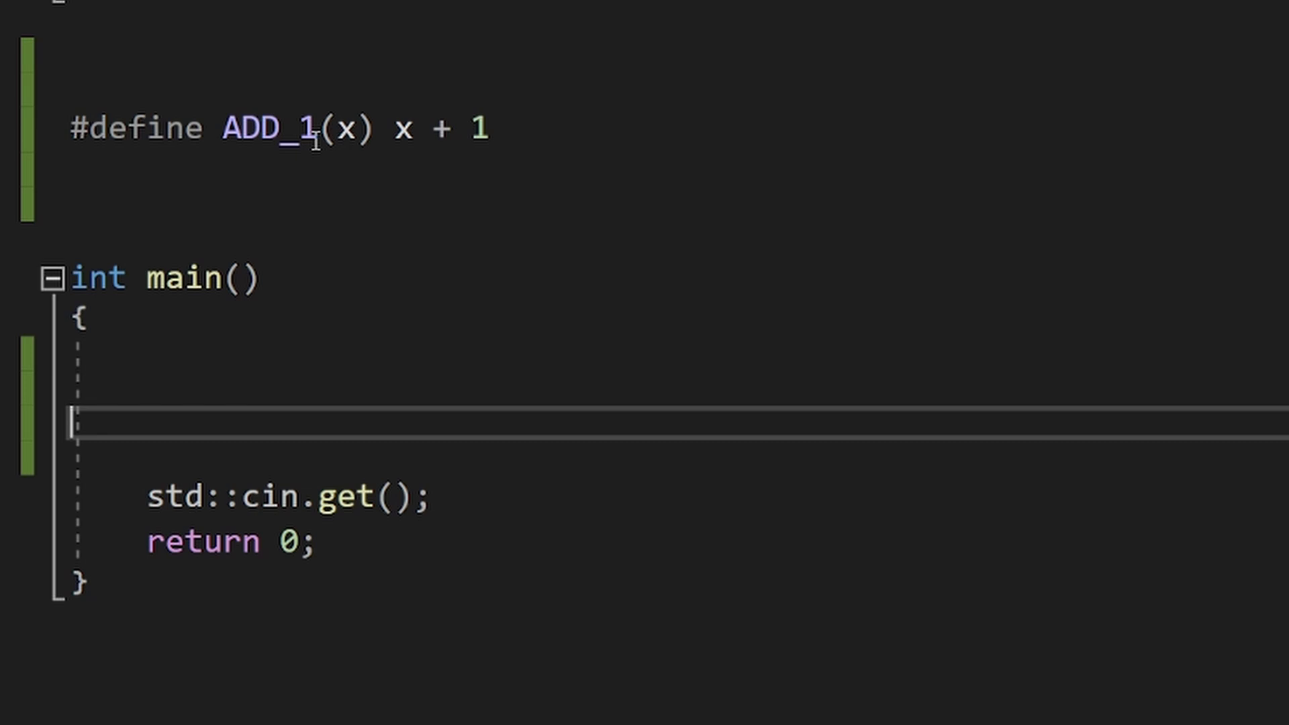
key("Tab")
type("std")
type(" A")
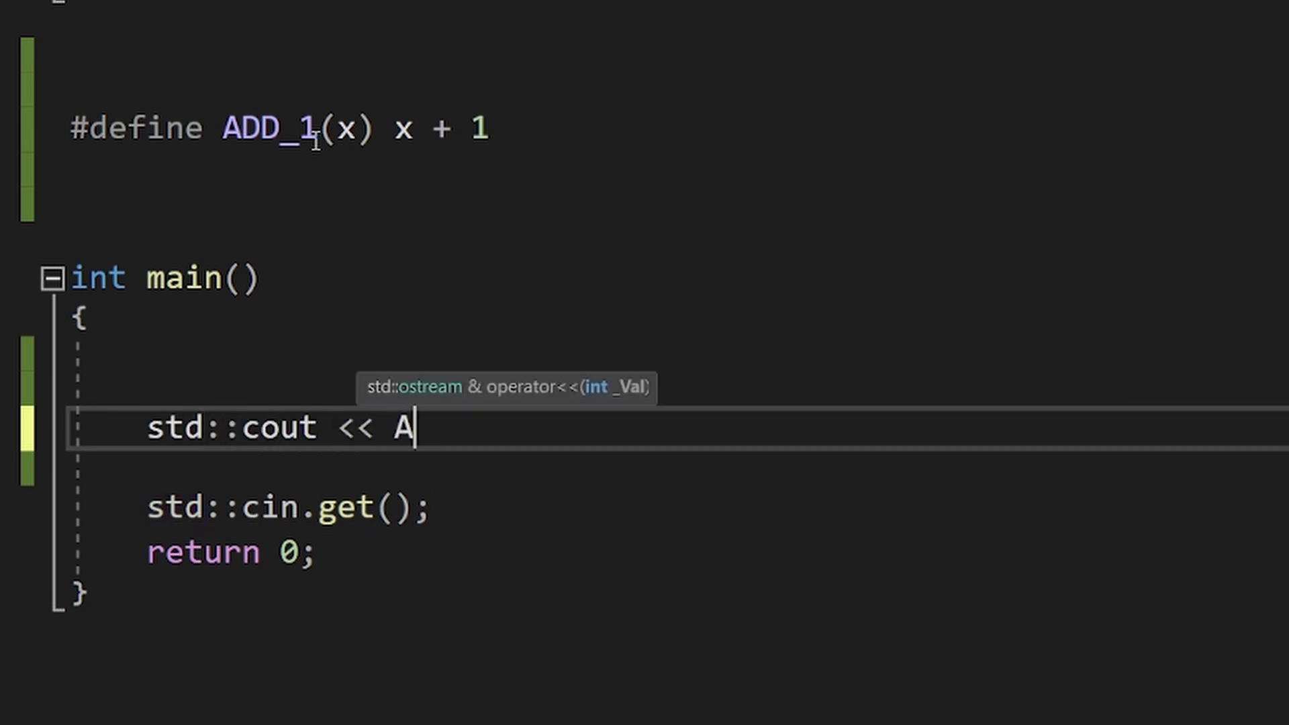
type("(10);")
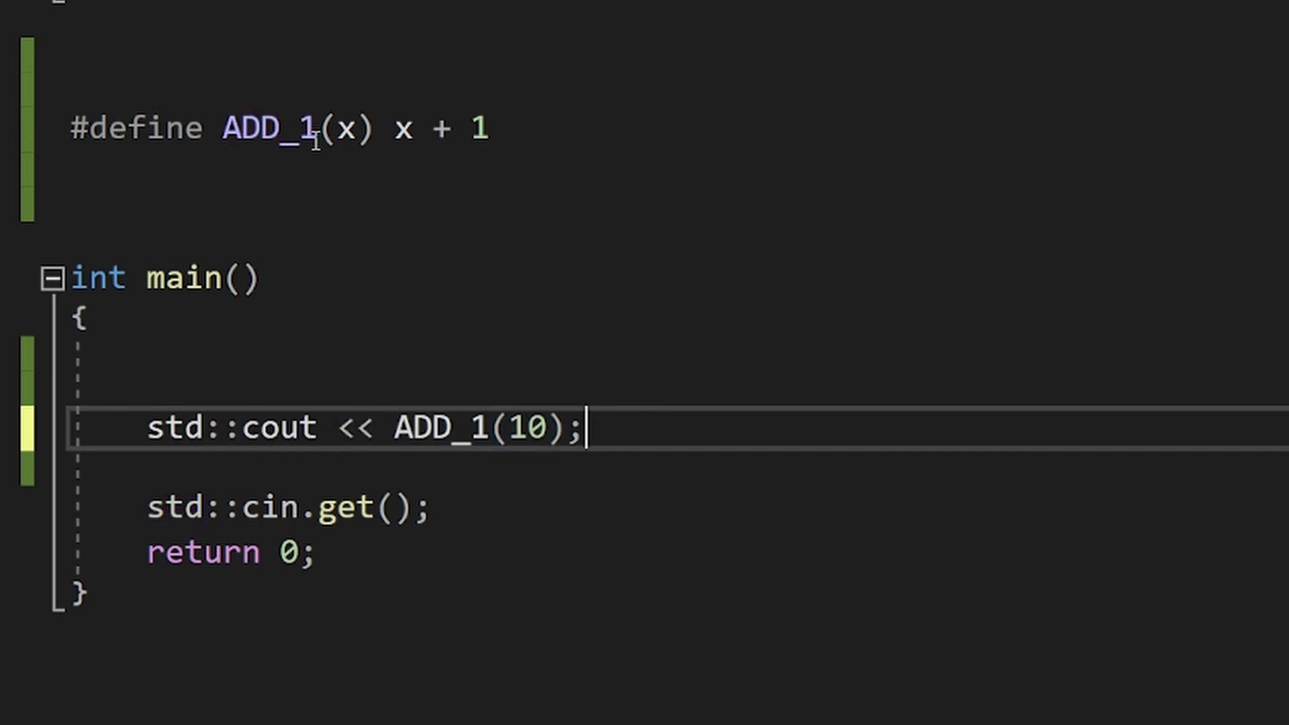
key("Return")
left_click(934, 681)
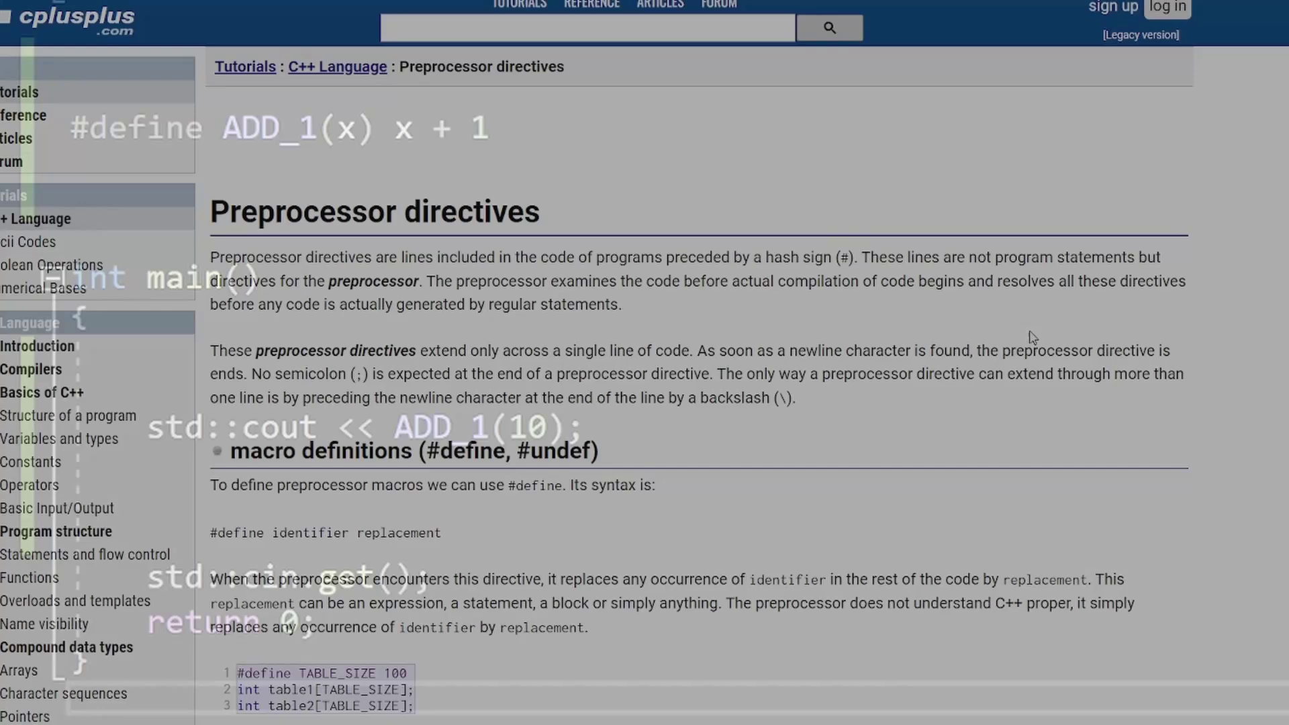
scroll(835, 339, "down", 3)
scroll(835, 351, "down", 5)
scroll(834, 353, "down", 7)
scroll(834, 353, "down", 3)
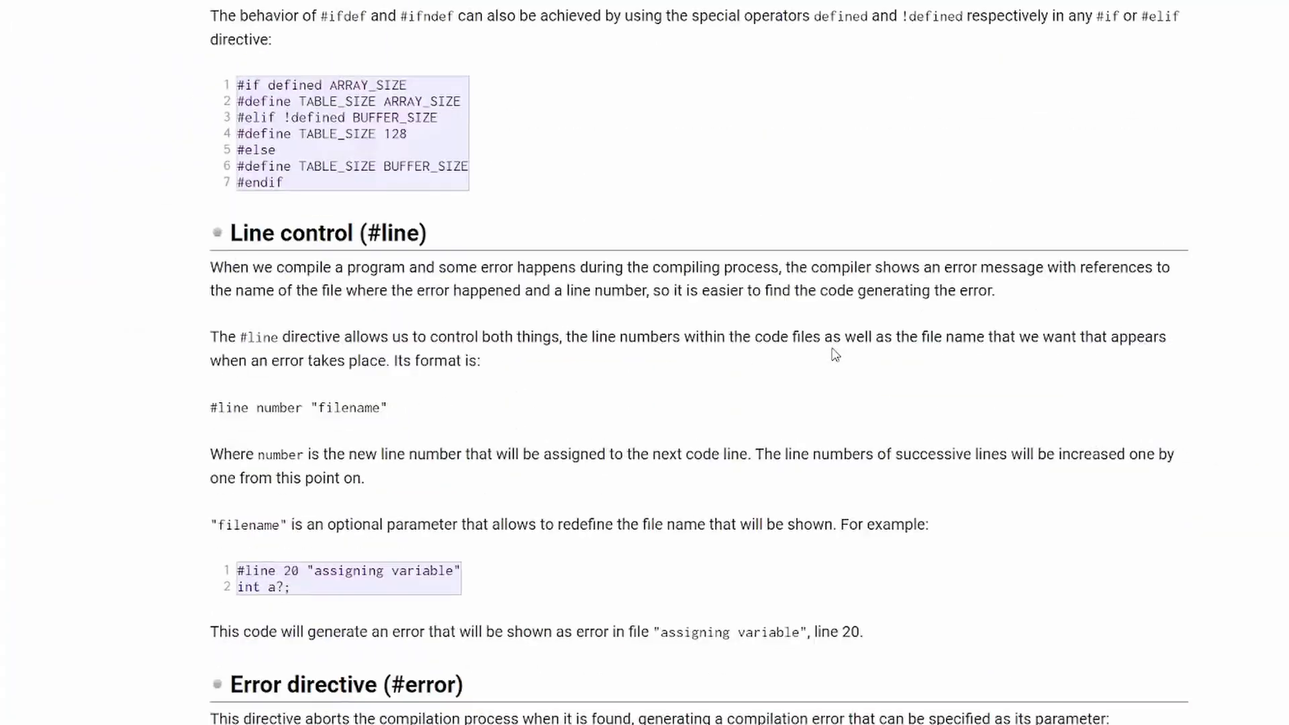
scroll(831, 357, "down", 3)
scroll(832, 358, "down", 4)
scroll(832, 359, "down", 5)
scroll(831, 361, "down", 5)
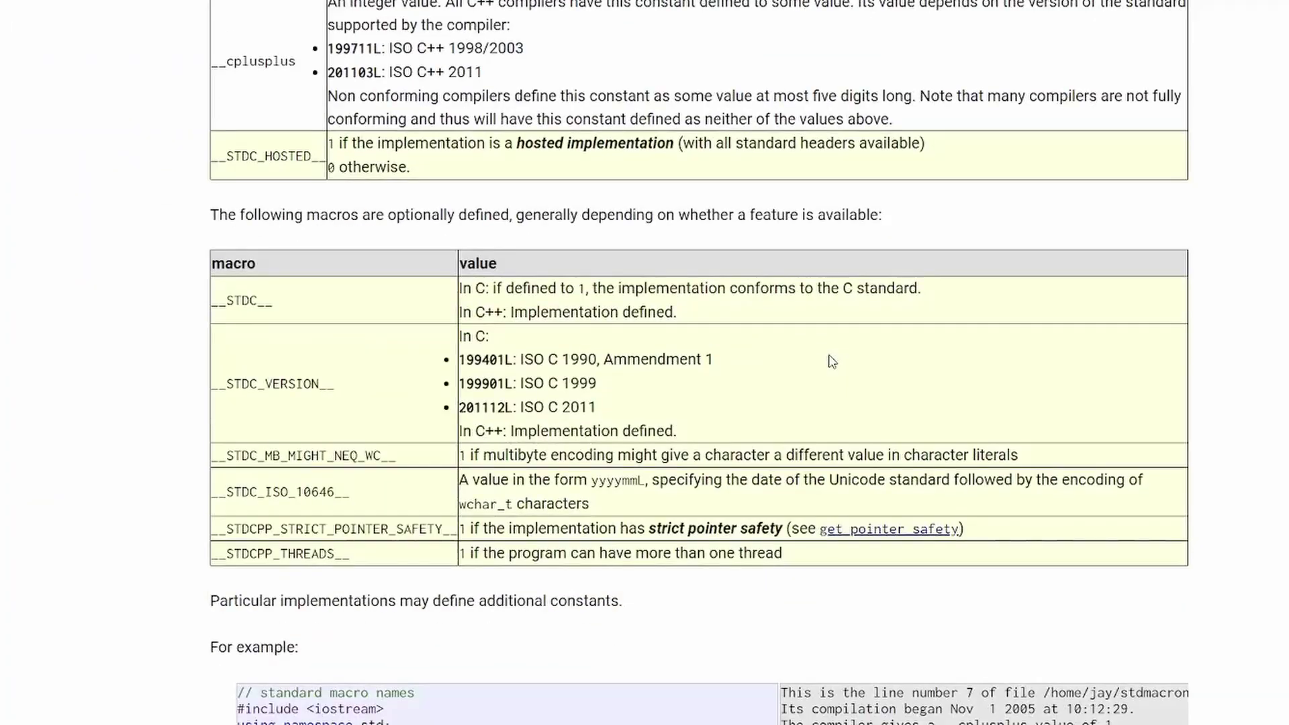
scroll(831, 361, "down", 5)
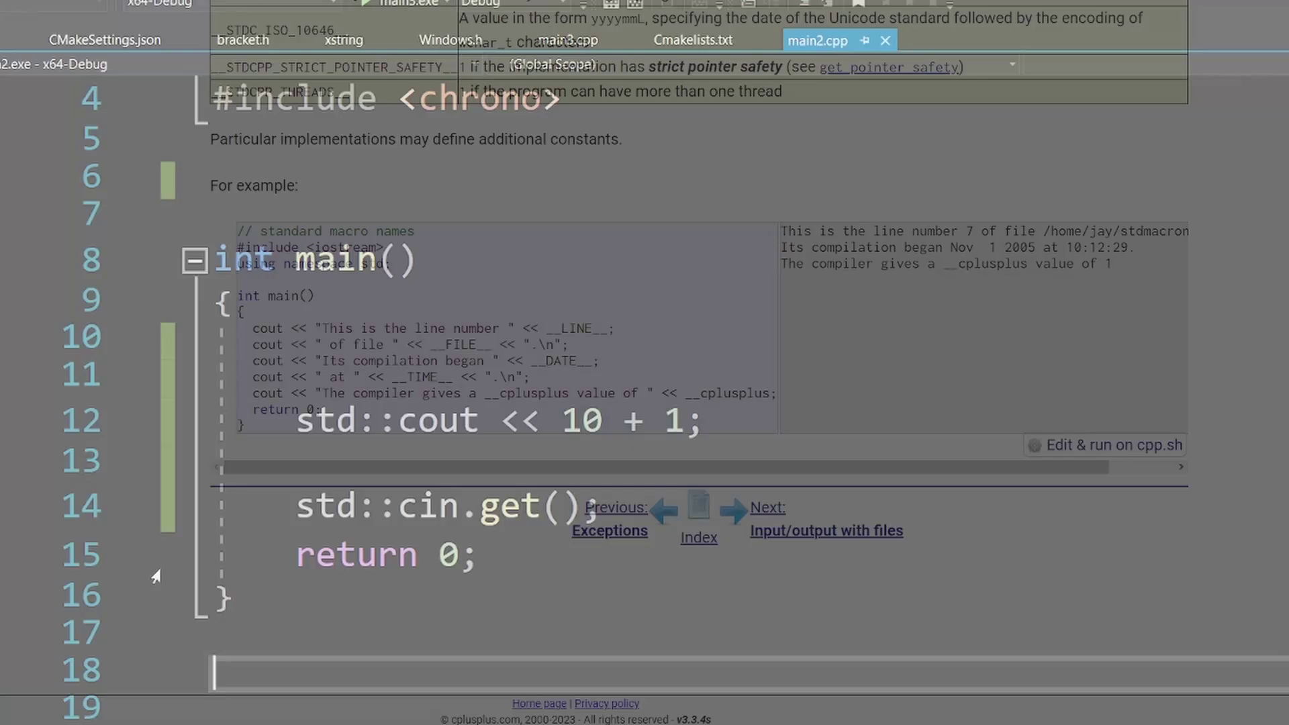
type("#include <bracket.h>")
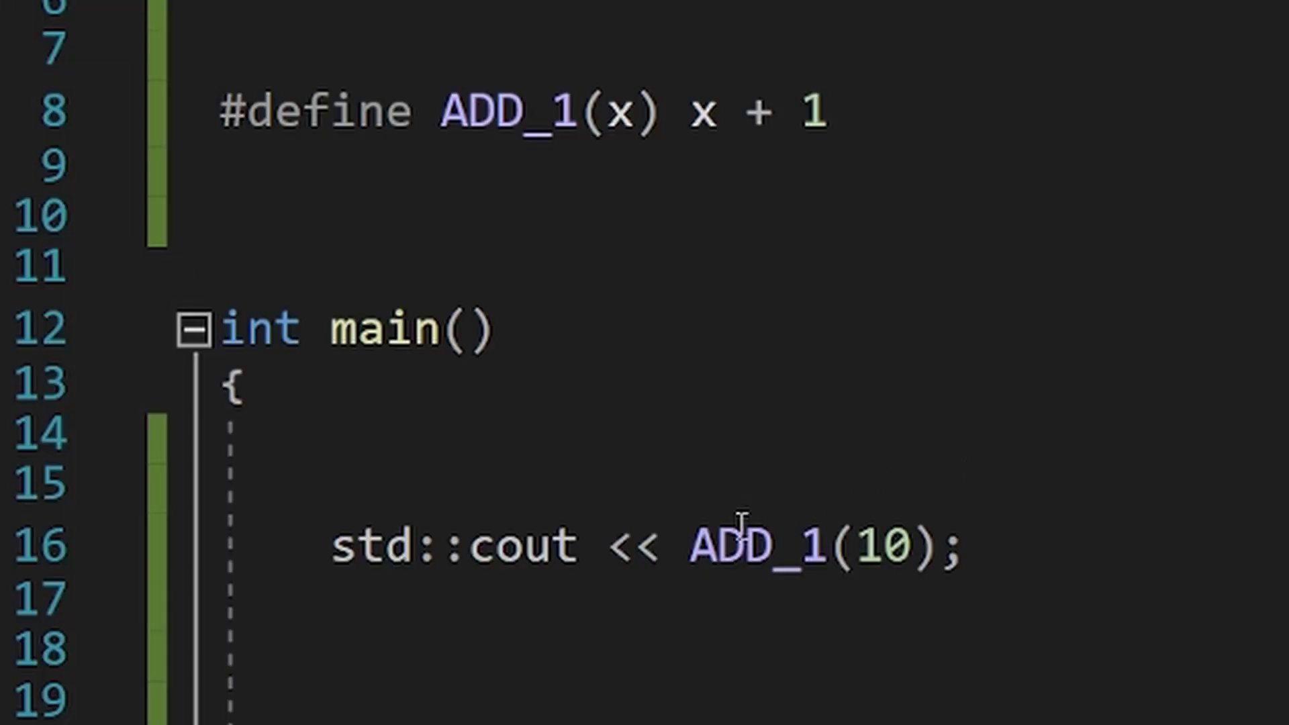
Step: Replace ADD_1(10) with 10 in the cout line and save the file
mouse_move(690, 548)
left_mouse_down()
mouse_move(828, 551)
mouse_move(934, 579)
left_mouse_up()
key("BackSpace")
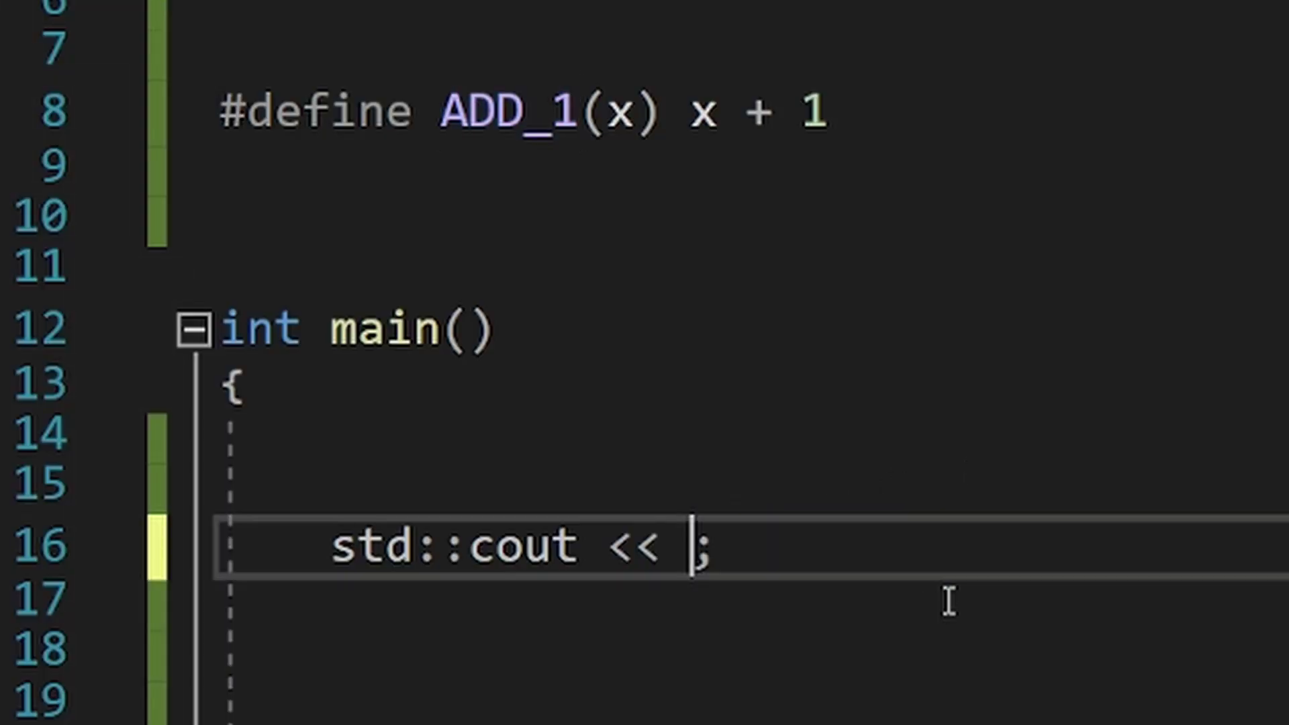
type("10 + 1")
key("ctrl+F5")
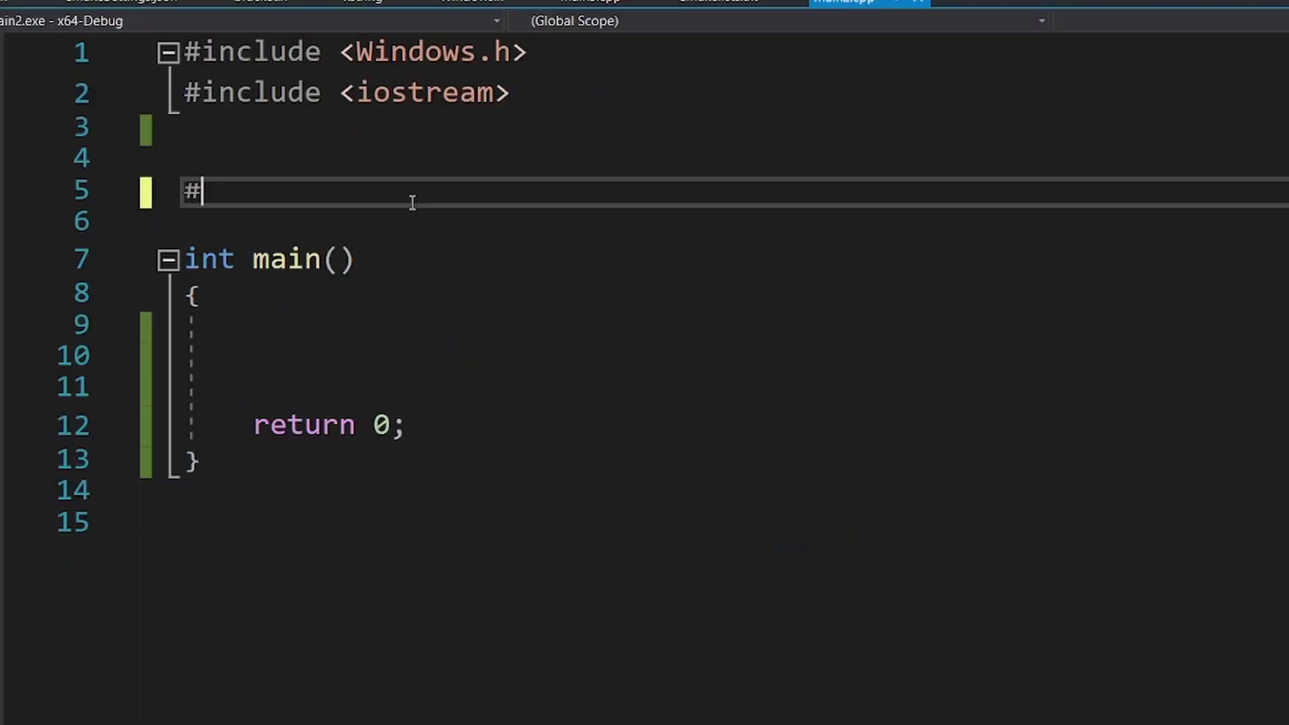
type("define C_STRING(")
Step: Define C_STRING(x) as #x and print C_STRING(test) in main
key("BackSpace")
type("x")
key("Down")
key("Down")
key("Down")
key("Return")
type("s")
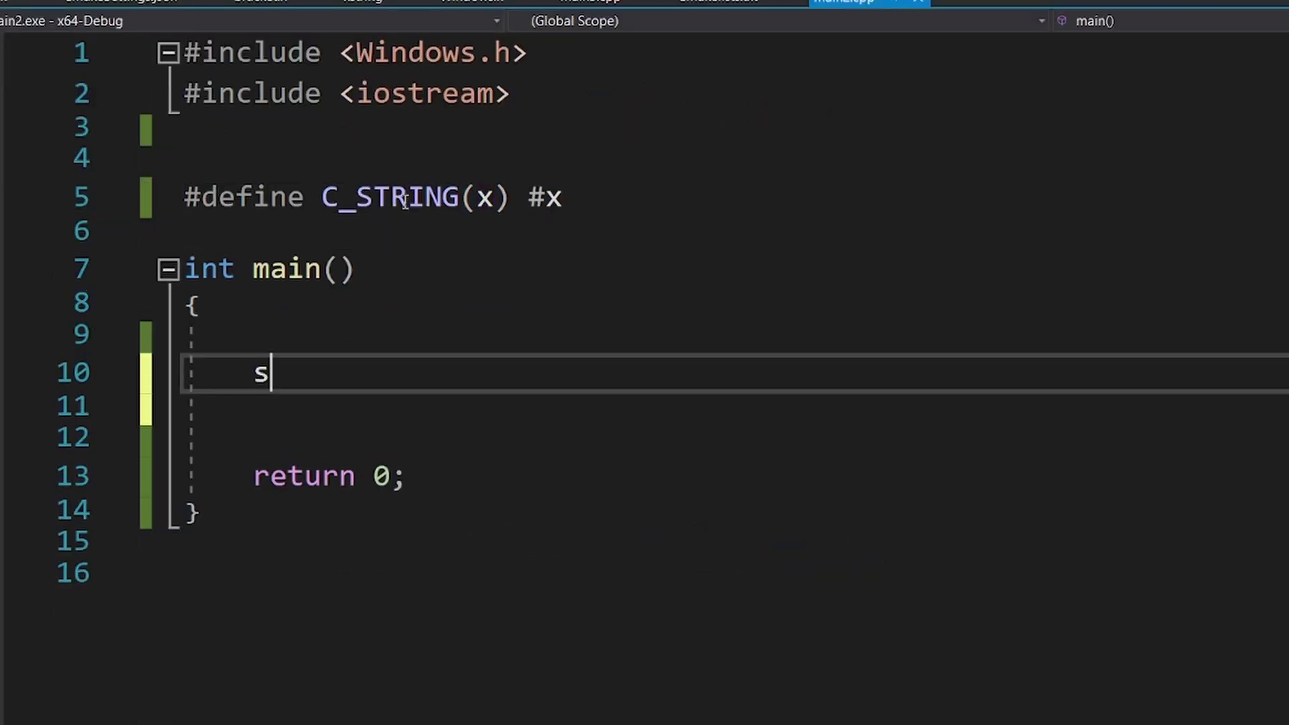
type("td::cout << C_STRING(test);")
key("Return")
key("Return")
type("//eq")
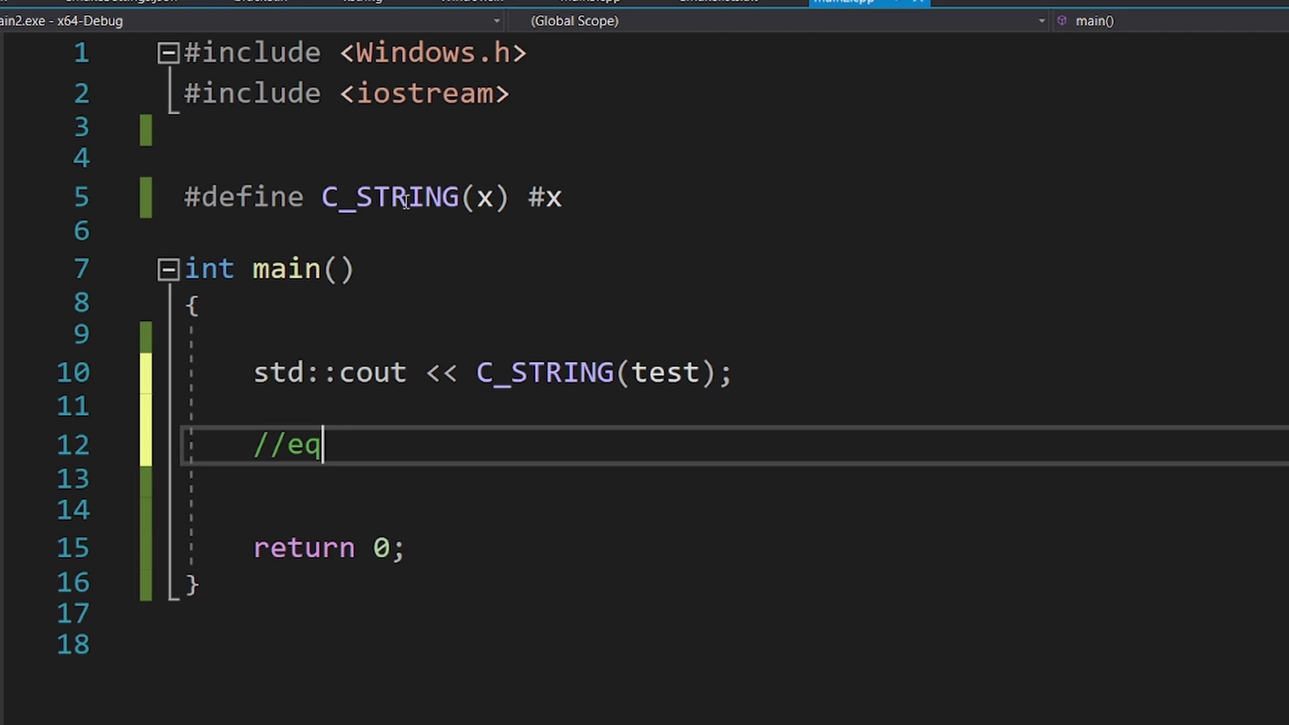
type("uals")
Step: Add an //equals comment showing the cout statement's expanded form
key("Up")
key("Up")
key("Home")
key("ctrl+shift+Right")
key("ctrl+shift+Right")
key("ctrl+shift+Right")
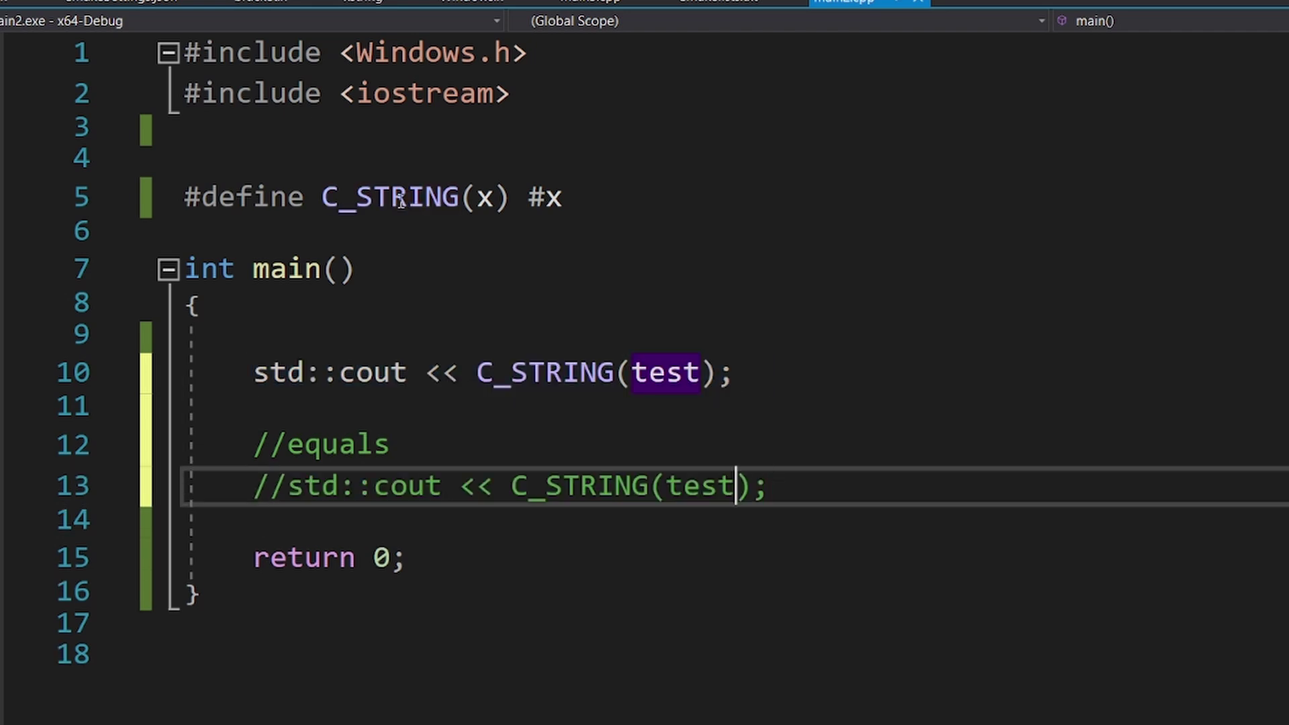
key("BackSpace")
key("BackSpace")
key("BackSpace")
key("ctrl+shift+Left")
key("ctrl+shift+Left")
type("\"test\"")
key("Down")
key("Return")
key("Return")
key("Up")
type("std:")
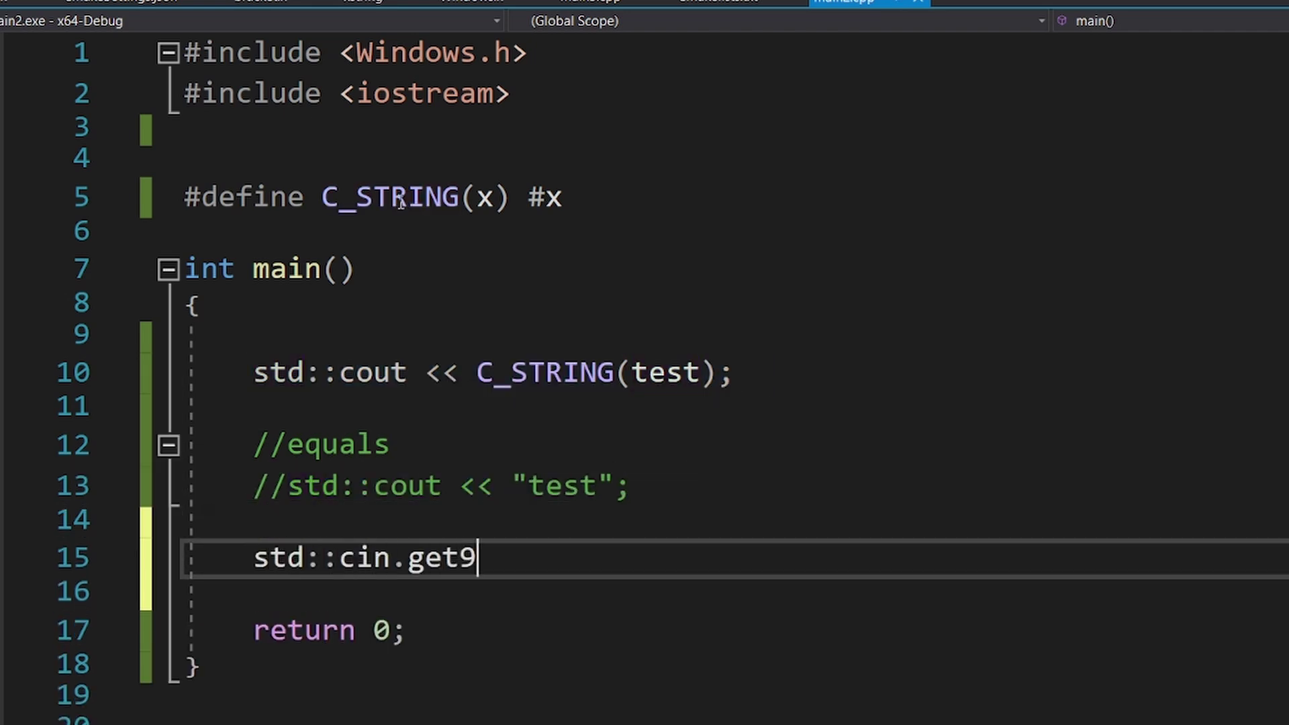
Step: Run the program to print test, then declare and print VAR_A with MERGE(x, y)
key("BackSpace")
type("();")
key("F5")
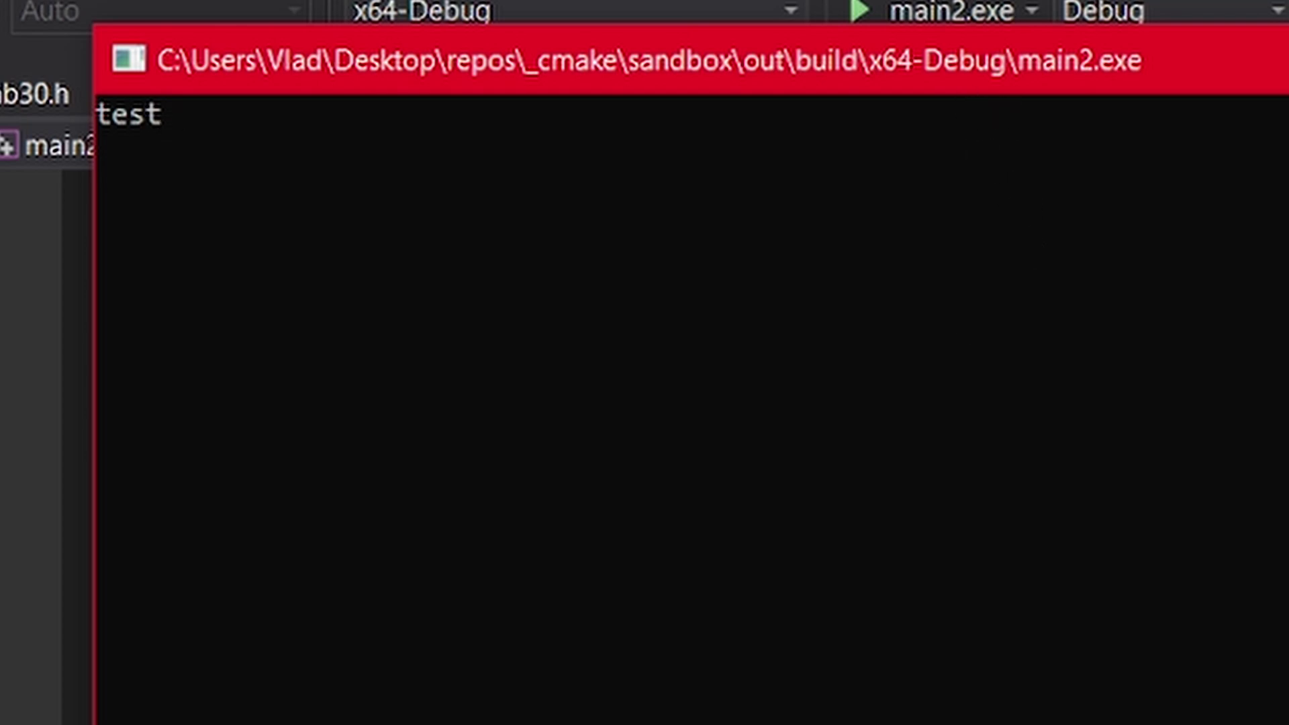
type("y")
key("Down")
key("Down")
key("Down")
type("int MERGE(VAR_, ")
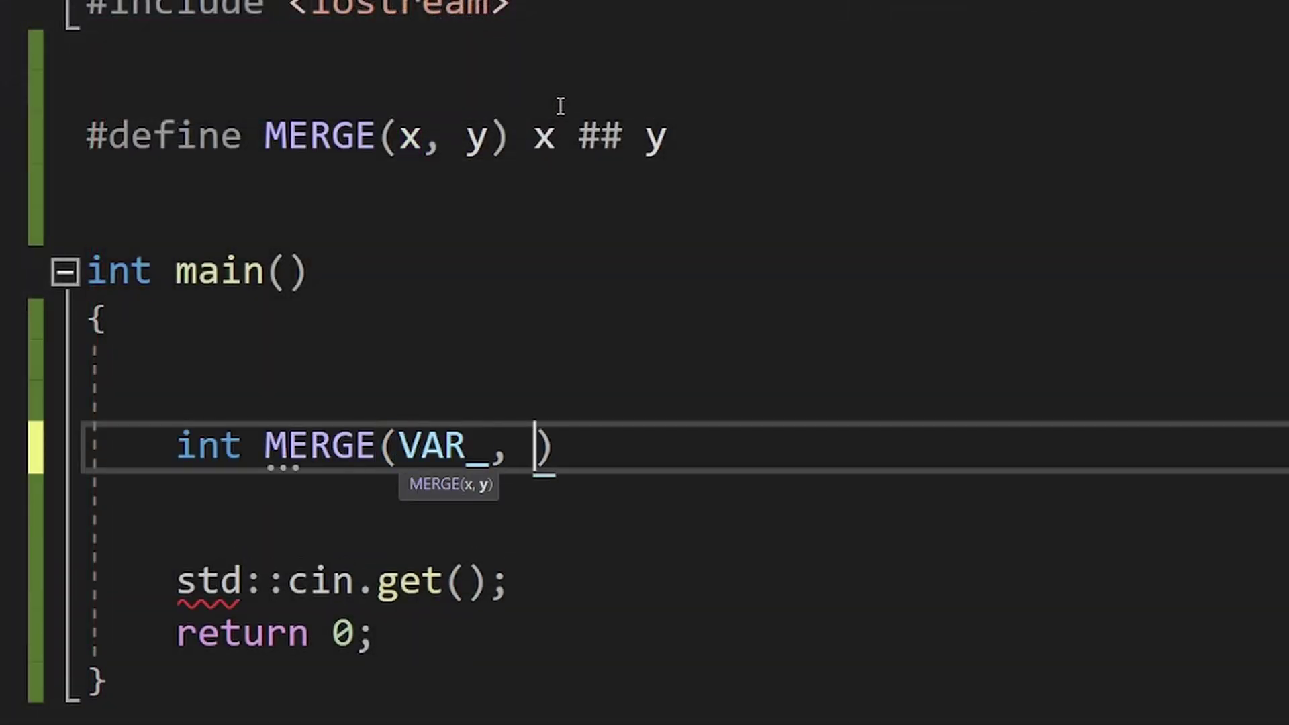
type("A")
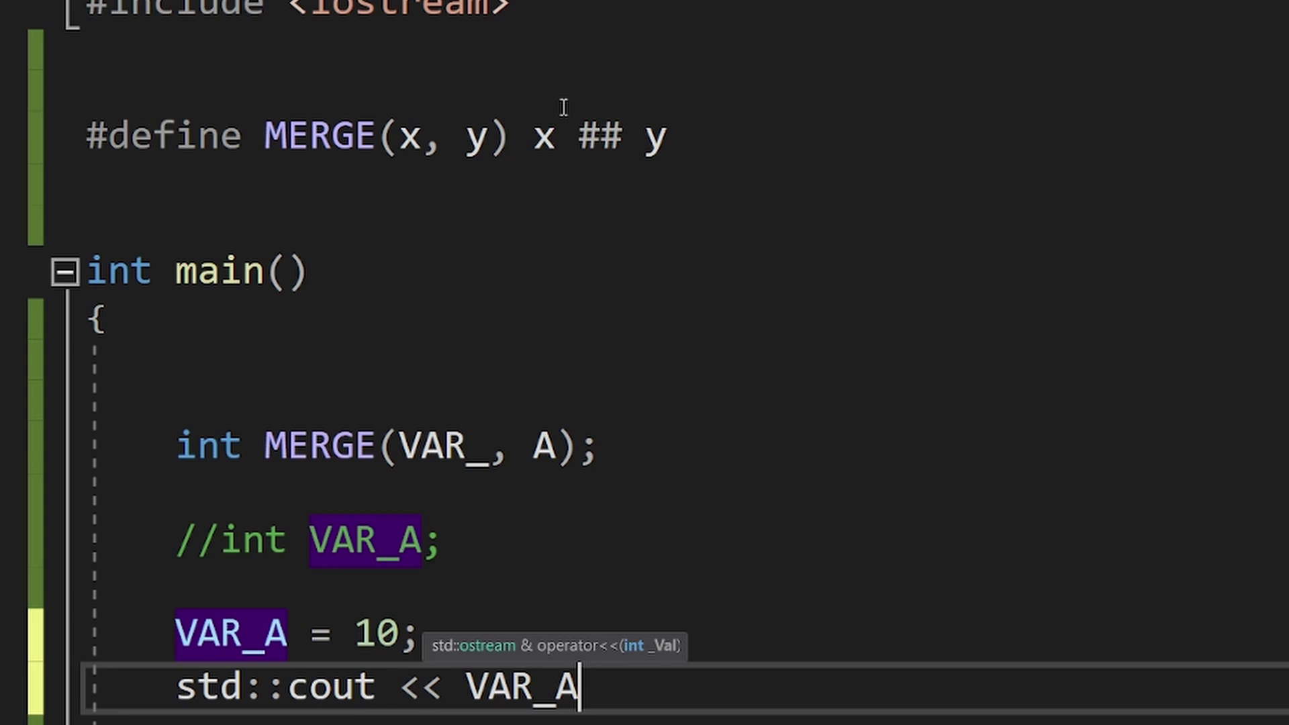
type(");  //int VAR_A;  VAR_A = 10; std::cout << VAR_A;")
left_click(877, 480)
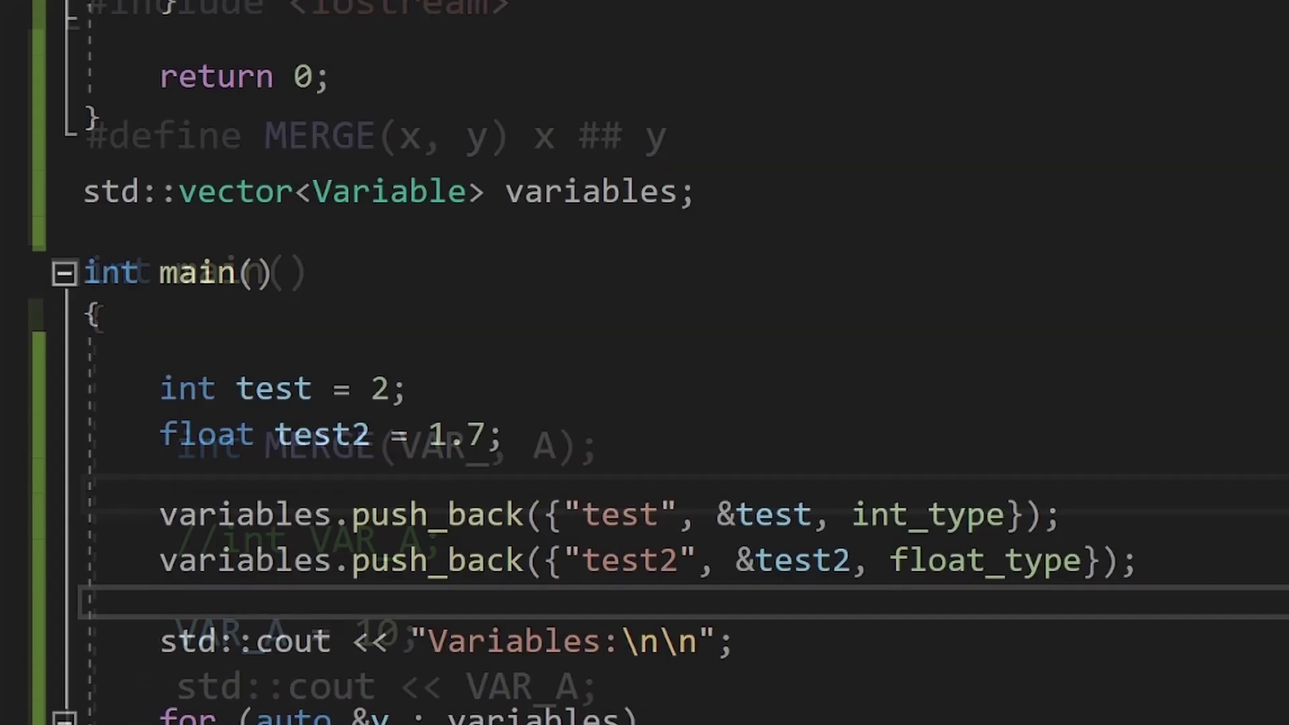
Step: Above main, add comments showing int test = 2 and its push_back line
left_click(634, 253)
key("Return")
key("Return")
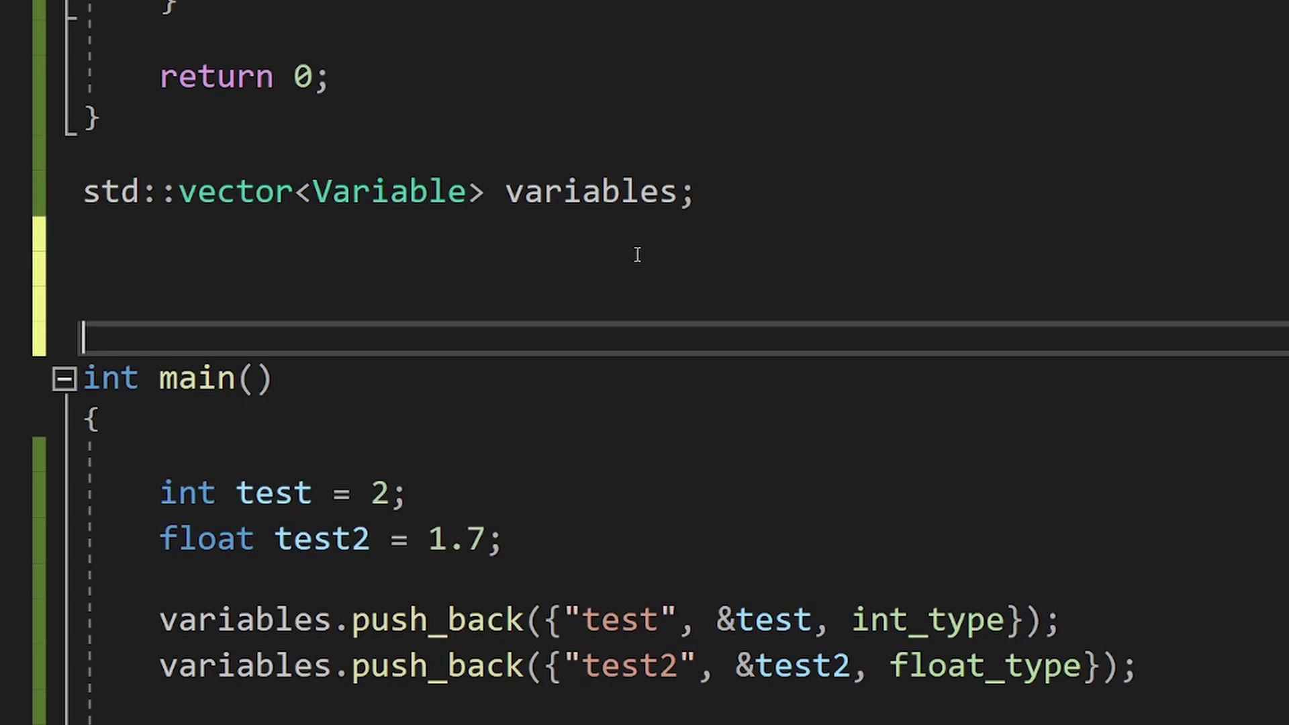
type("//int test = 2;")
left_click(1159, 619)
key("ctrl+c")
left_click(355, 261)
key("ctrl+v")
type("//")
key("Down")
key("Down")
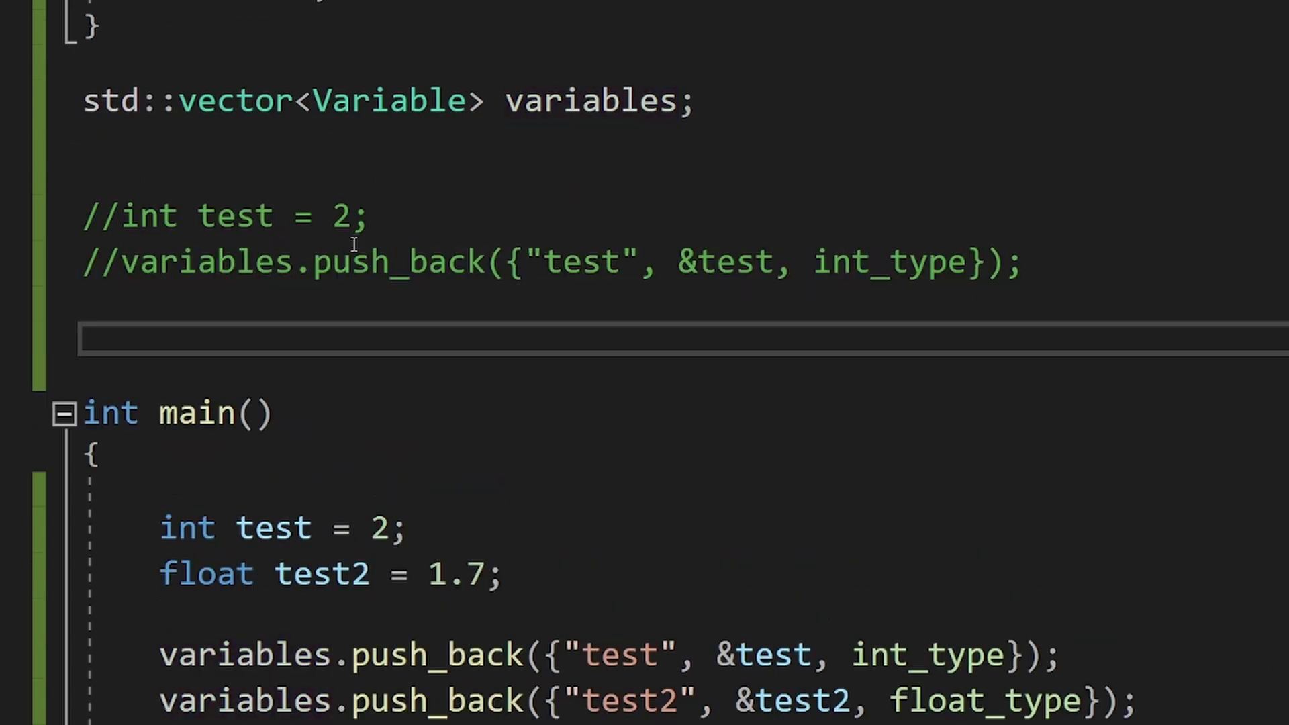
type("#define DECLARE(TYPE, NAME, VALUE) TYPE NAME = VALUE; \\")
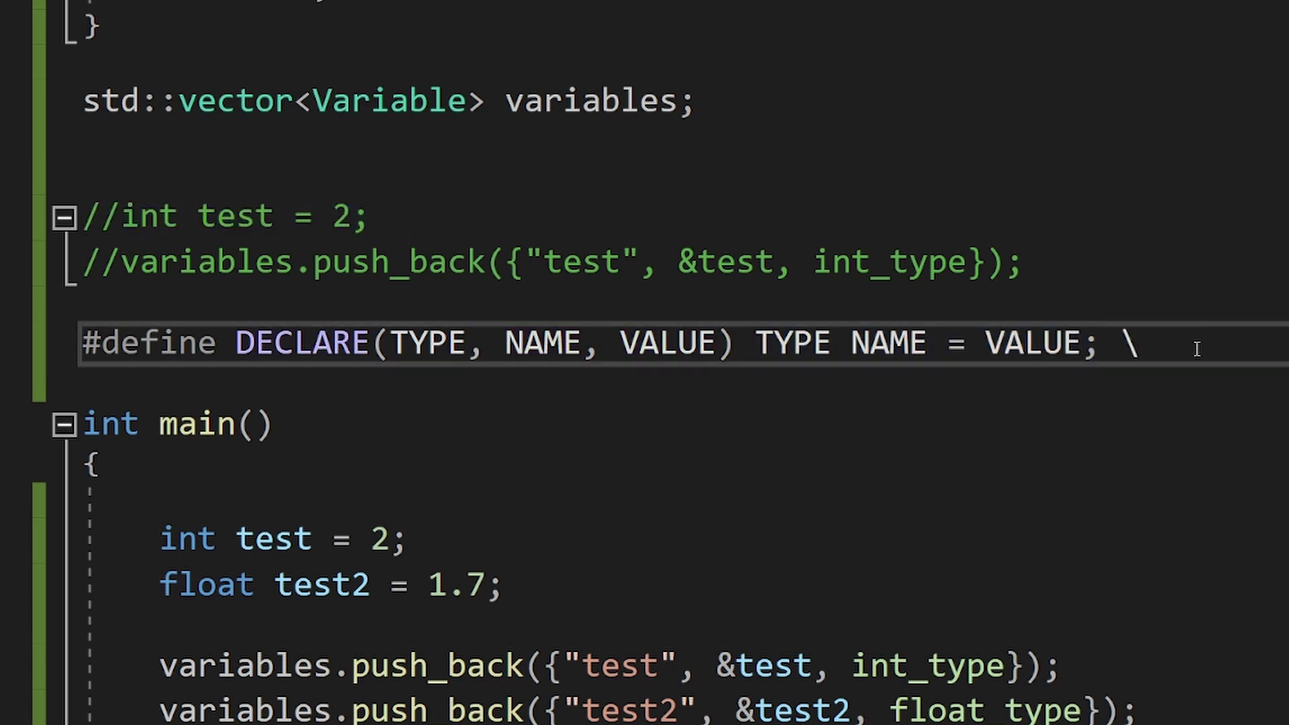
Step: Write #define DECLARE(TYPE, NAME, VALUE) with a backslash continuation calling variables.push_back
key("Return")
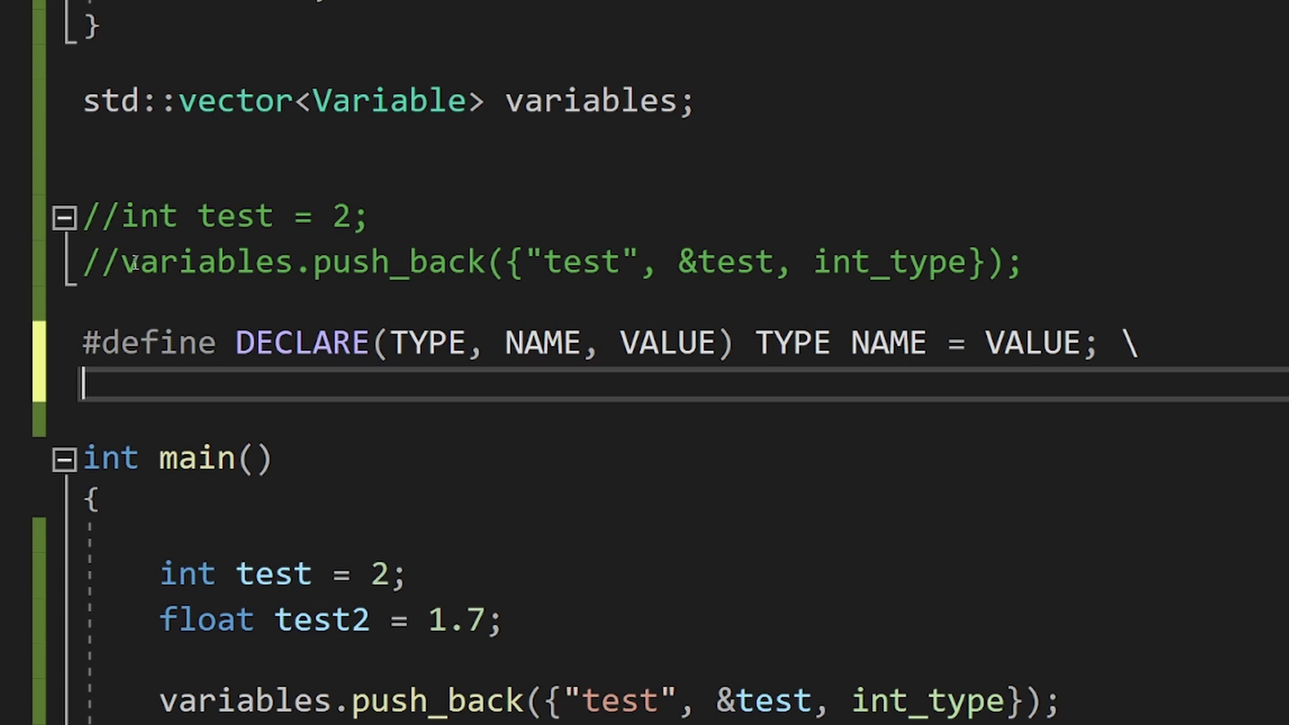
left_click_drag(123, 263, 526, 265)
key("ctrl+c")
key("Down")
key("Down")
key("Down")
key("ctrl+v")
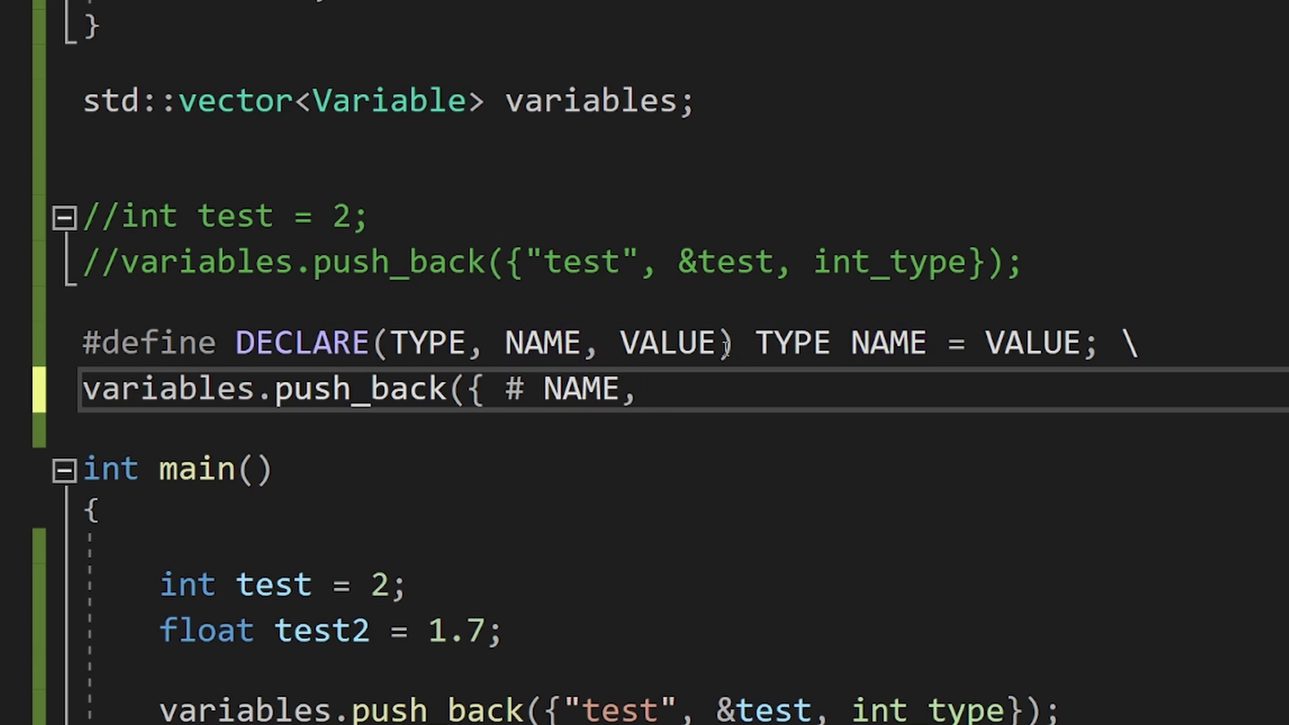
left_click_drag(677, 262, 800, 264)
left_click(675, 390)
type("&")
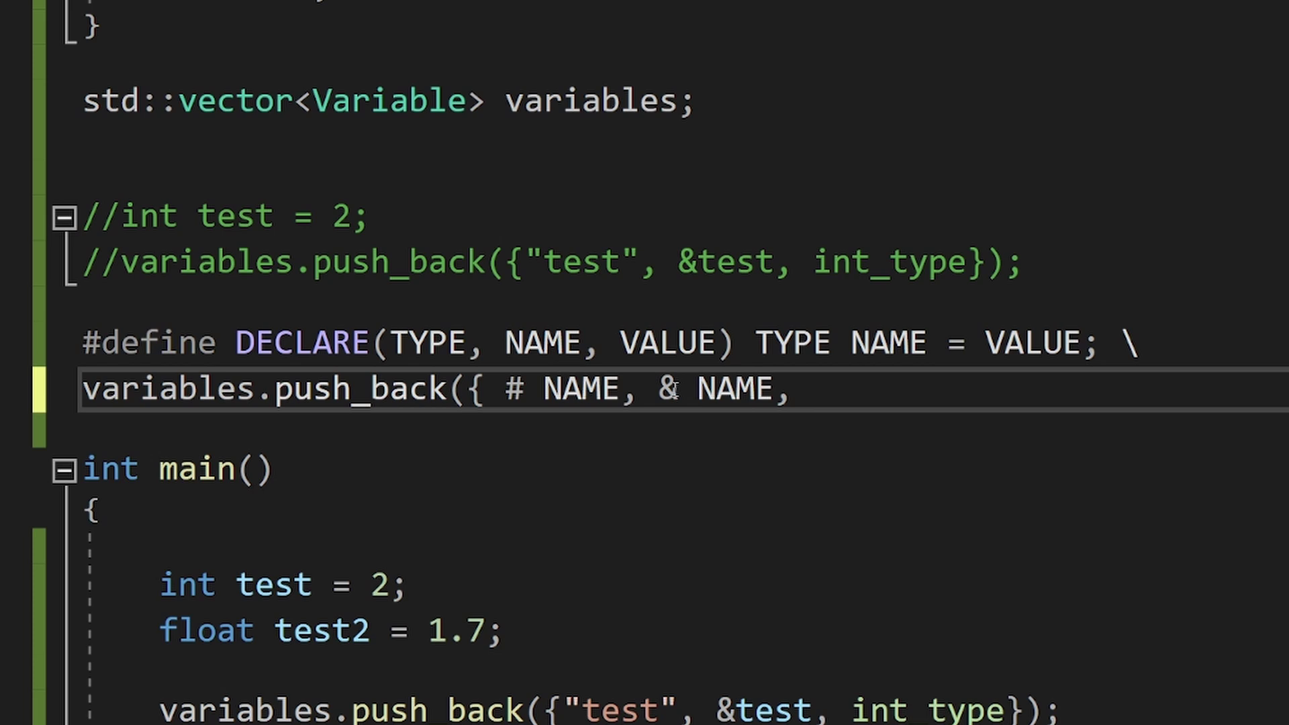
left_click_drag(814, 263, 870, 264)
left_click(839, 378)
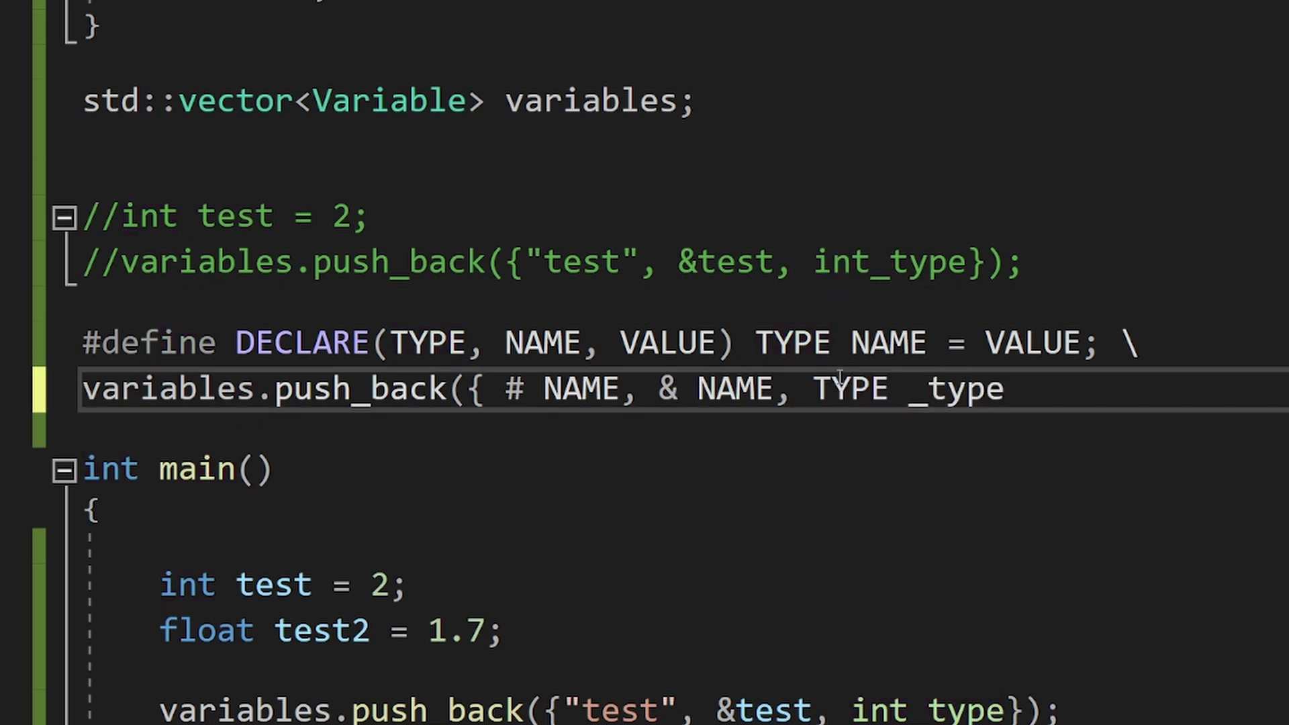
type("})")
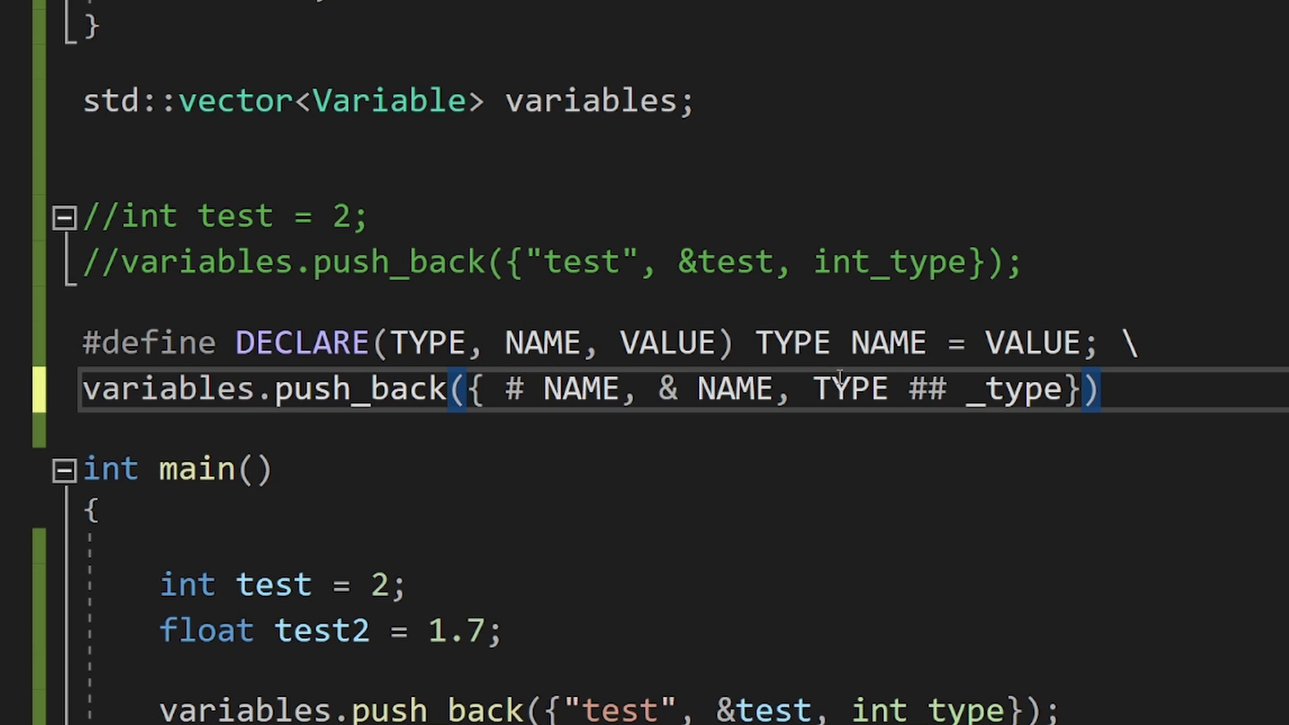
Step: Replace main's manual test declaration and push_back with DECLARE(int, test, 2)
key("Down")
key("Down")
key("Down")
key("Down")
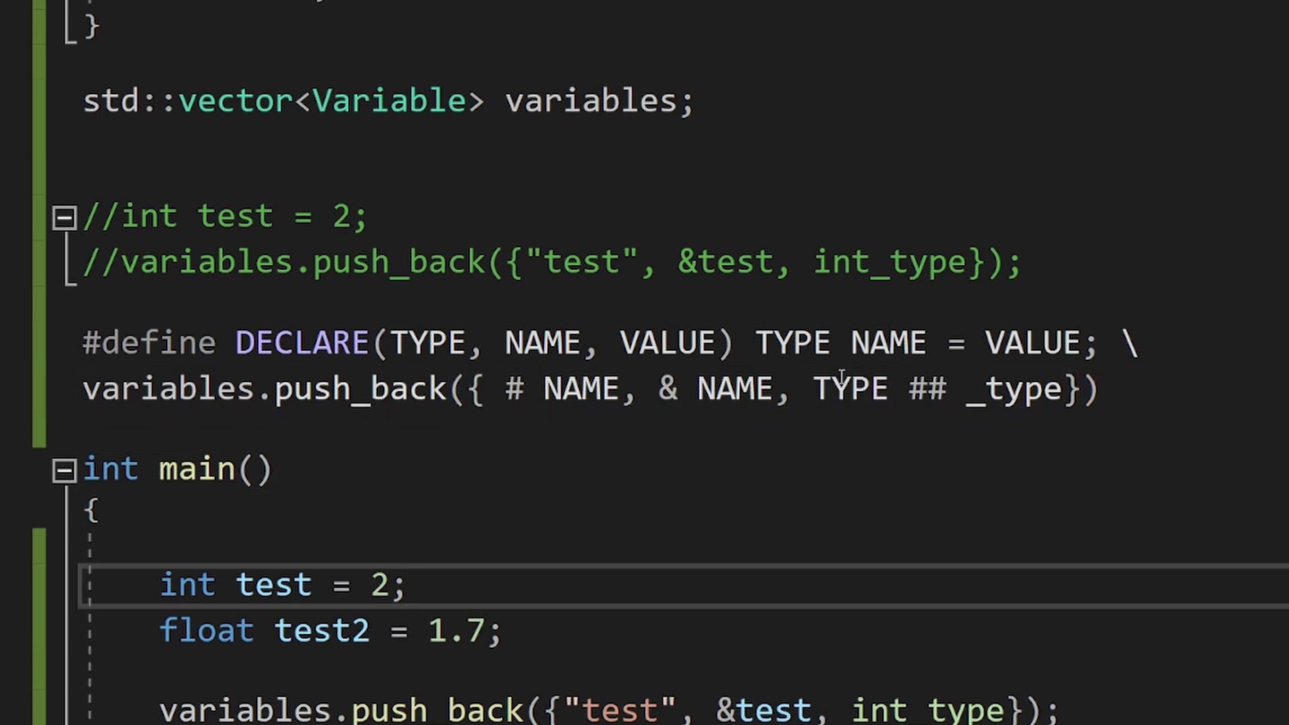
key("Up")
key("Return")
type("DECLARE(int, test, 2)")
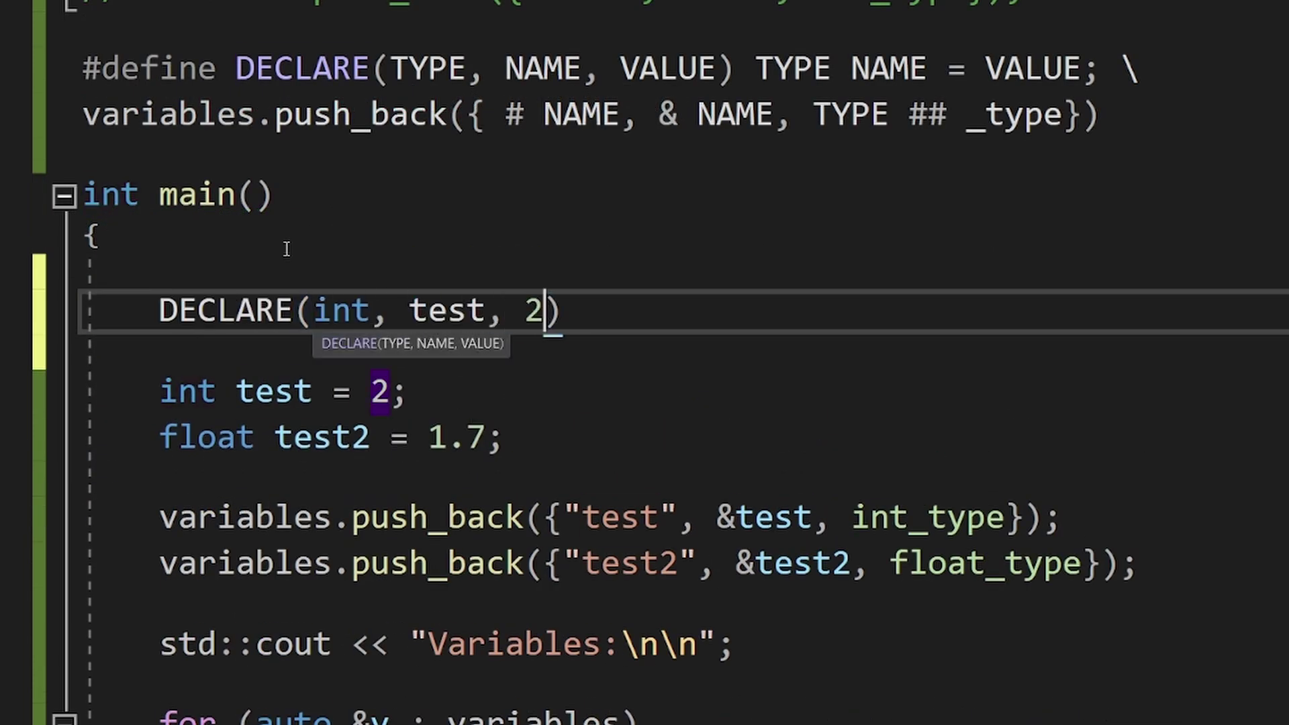
type(";")
key("ctrl+x")
key("ctrl+d")
type("float, test2, 1.7")
Step: Delete the old manual declaration lines for test and test2
key("Return")
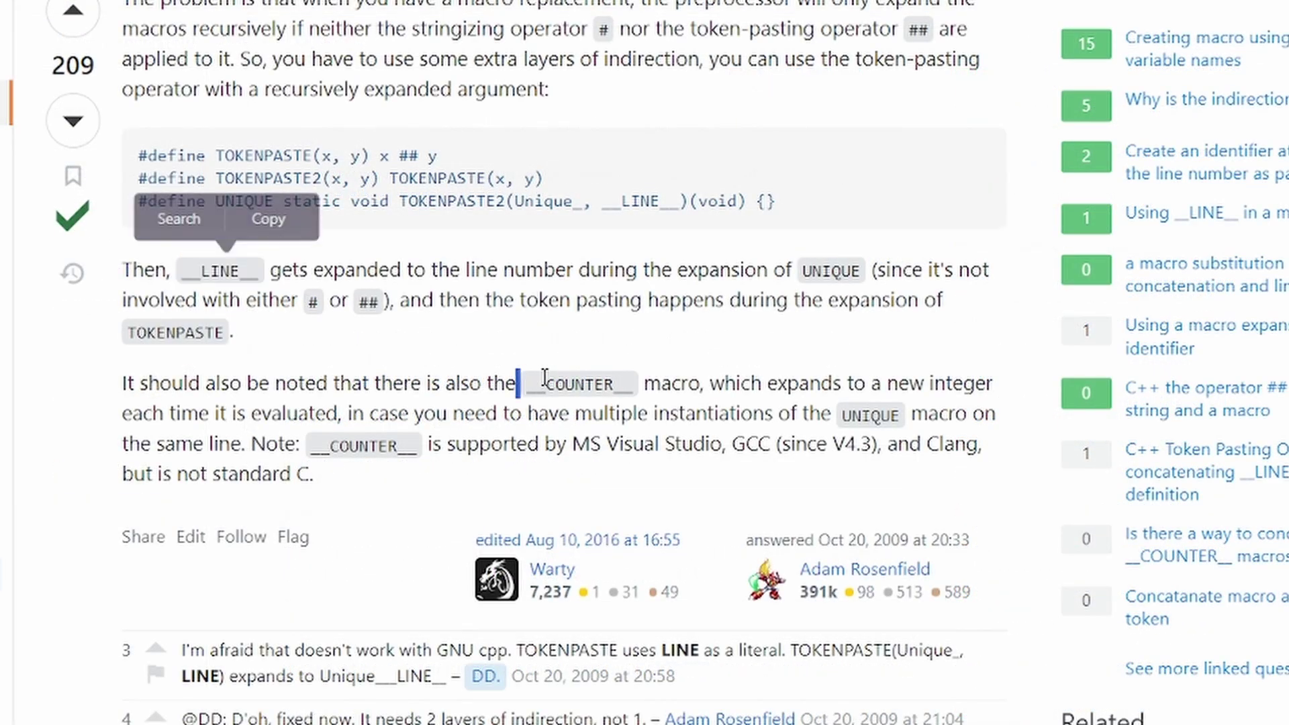
Step: Highlight the three-line TOKENPASTE macro code block in the Stack Overflow answer
left_click_drag(142, 149, 920, 216)
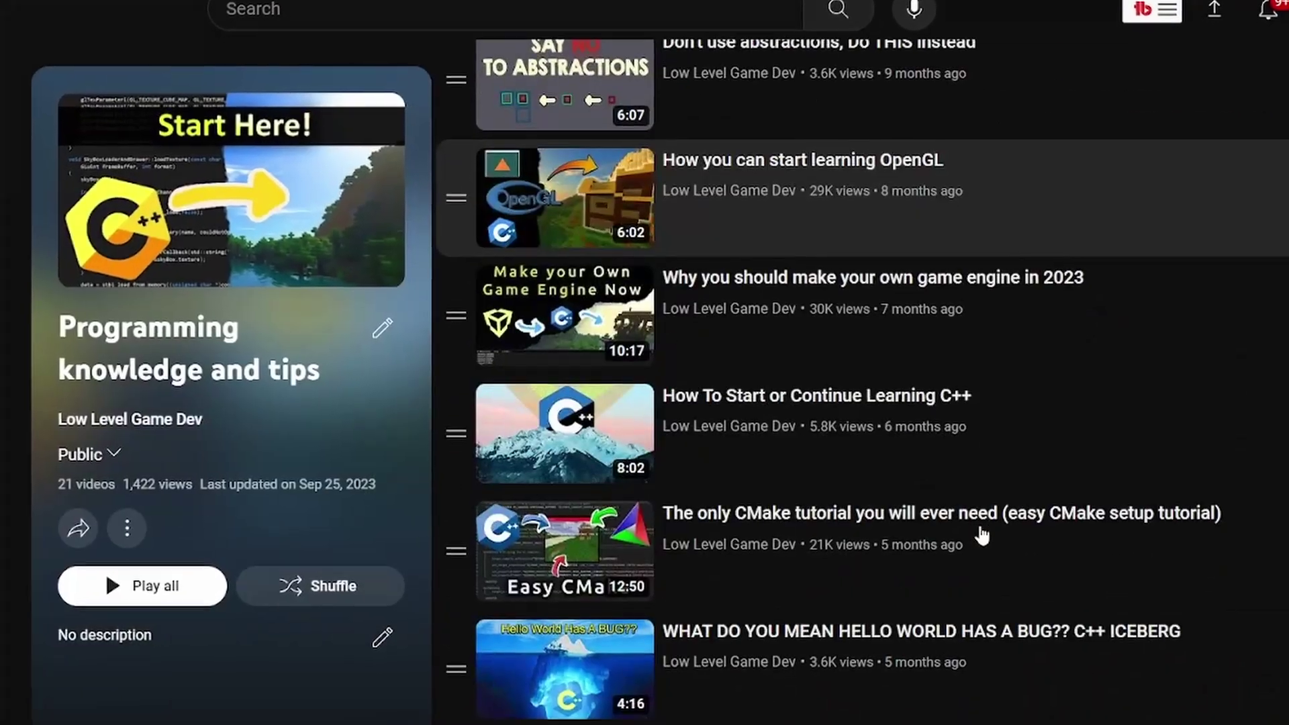
scroll(977, 532, "down", 3)
scroll(990, 536, "down", 2)
scroll(990, 536, "down", 3)
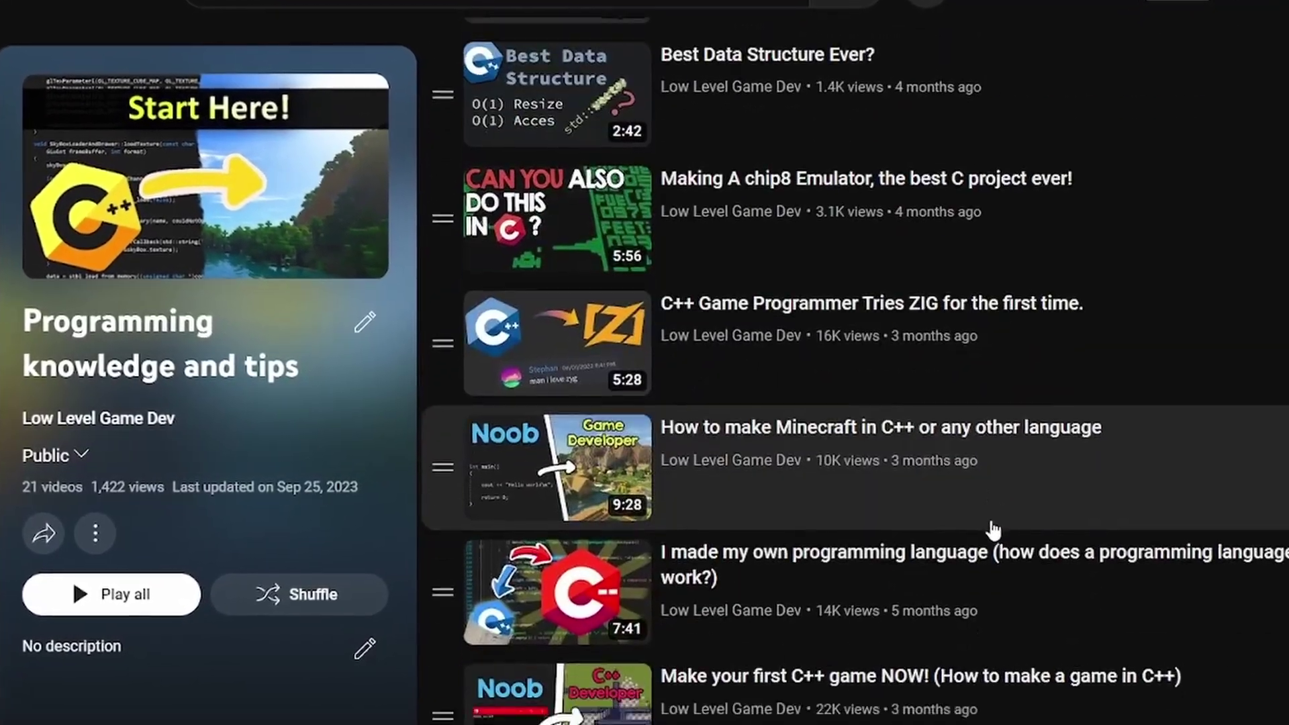